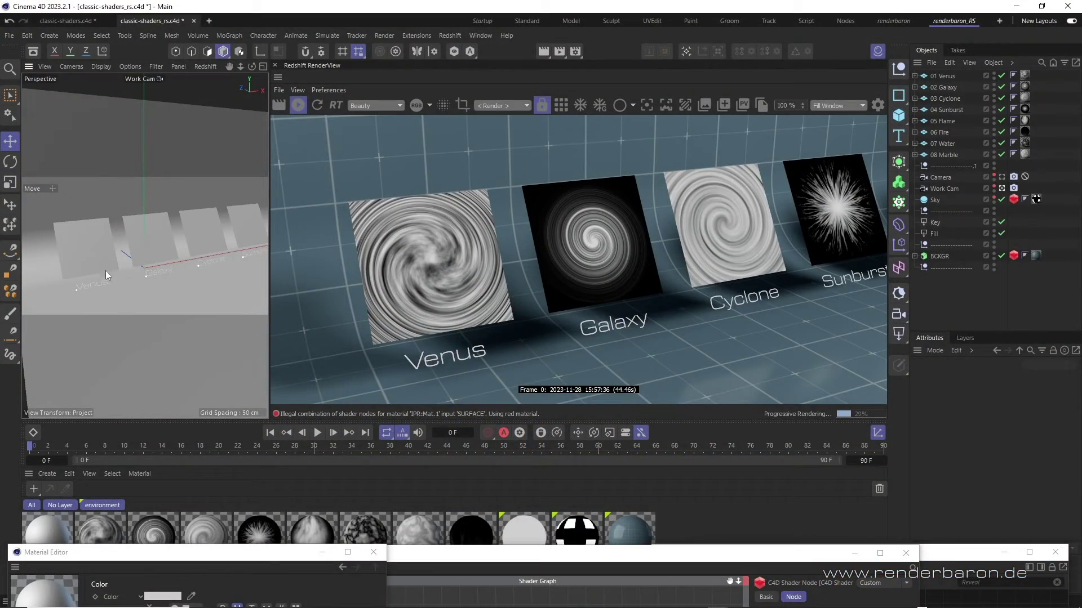
Step: Dolly the Work Cam closer and pan so Venus, Galaxy, Cyclone and Sunburst planes fill the render
alt+right_drag(113, 258, 117, 258)
alt+middle_drag(117, 258, 110, 254)
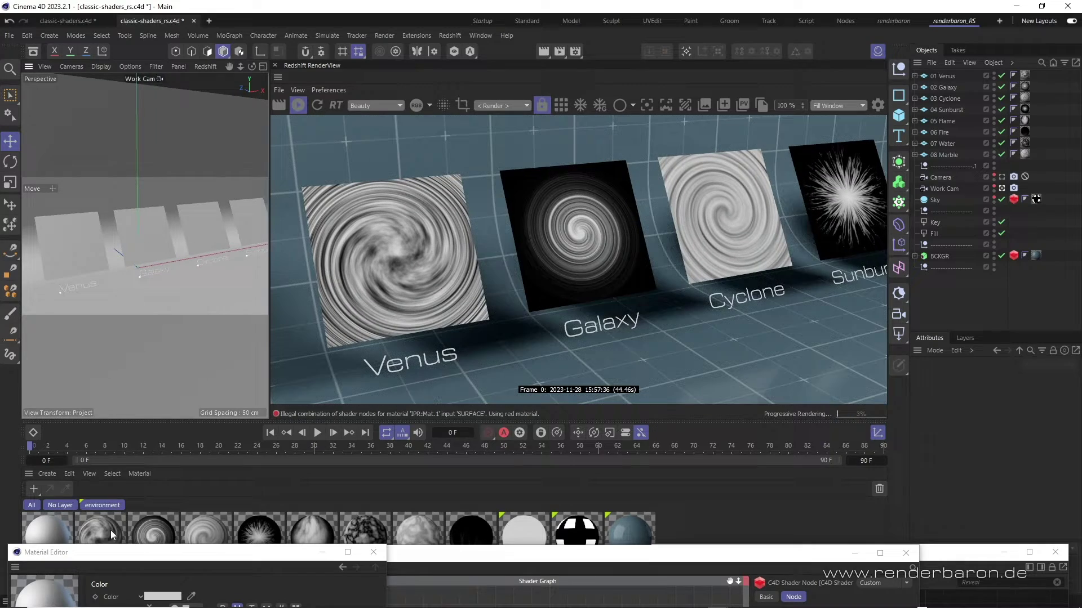
drag(132, 552, 295, 179)
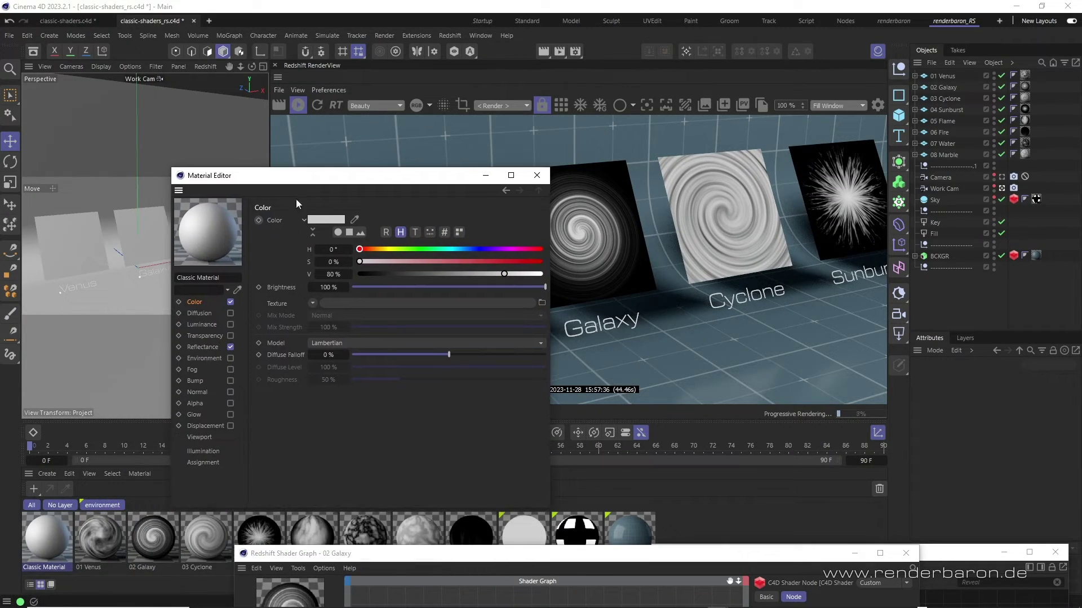
click(312, 303)
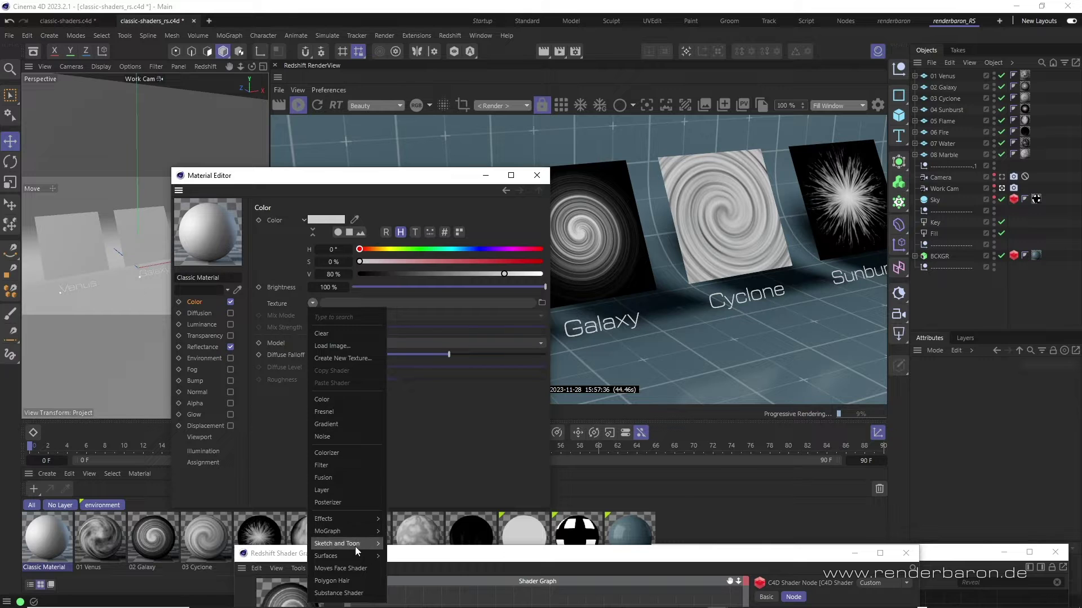
mouse_move(366, 556)
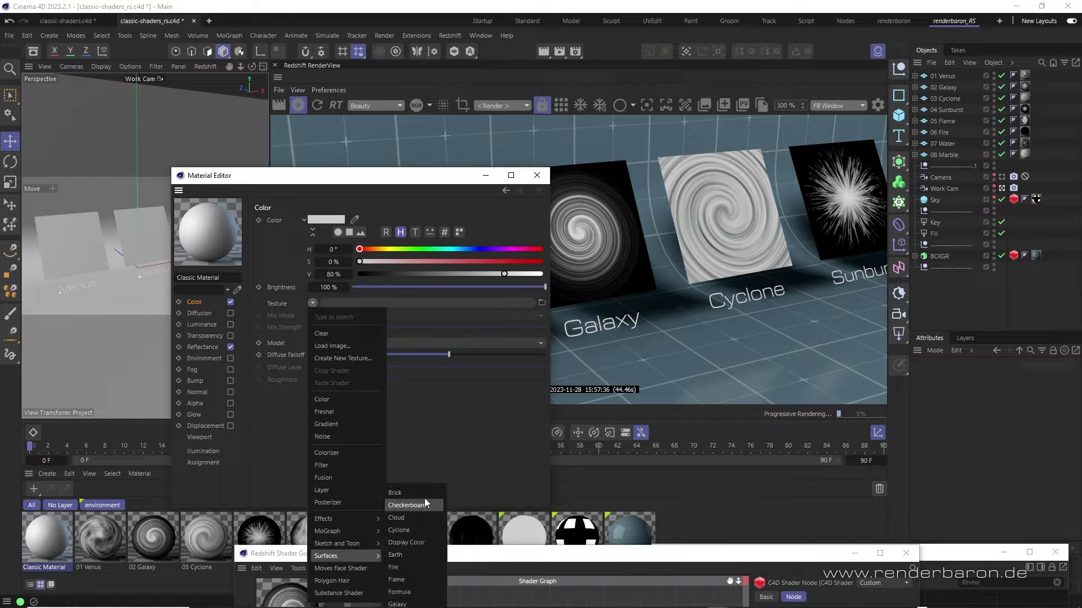
click(496, 466)
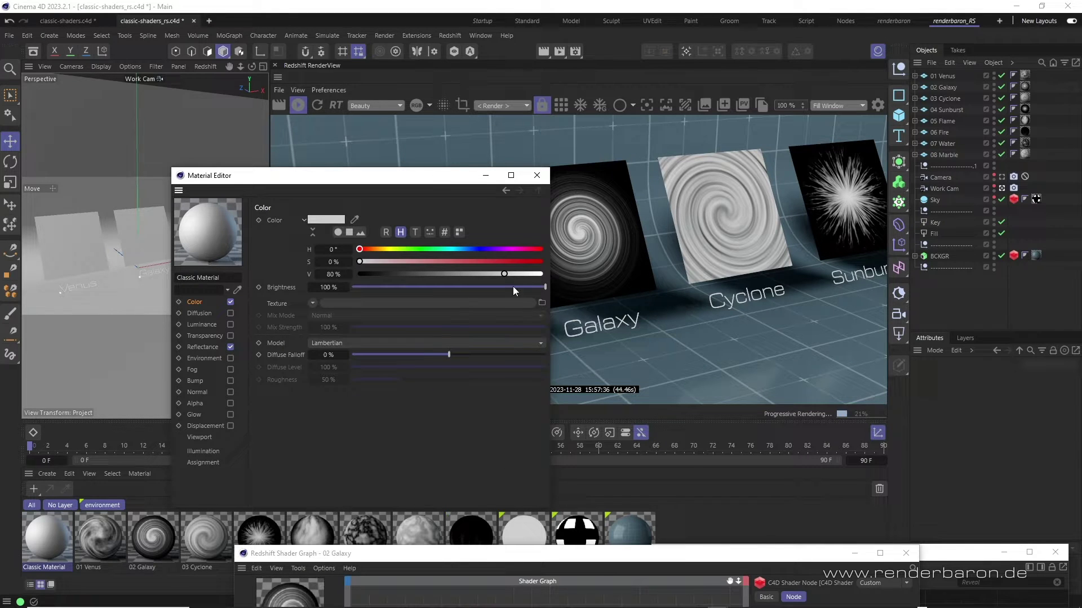
drag(442, 178, 309, 557)
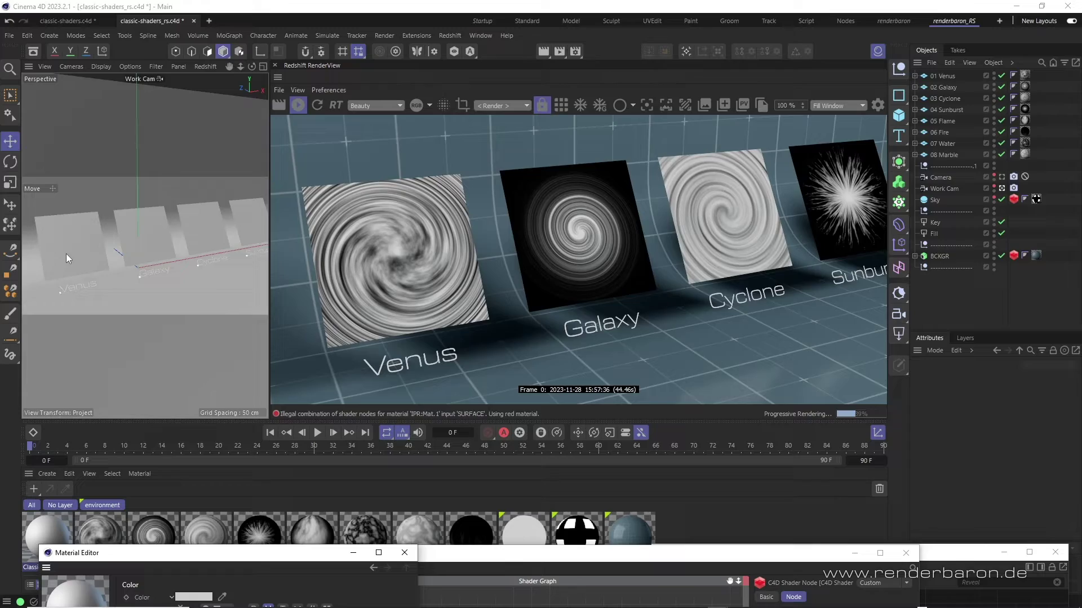
Step: Pan and dolly the Work Cam along the plane row, ending on Cyclone, Sunburst, Flame and Fire
scroll(68, 253, up, 3)
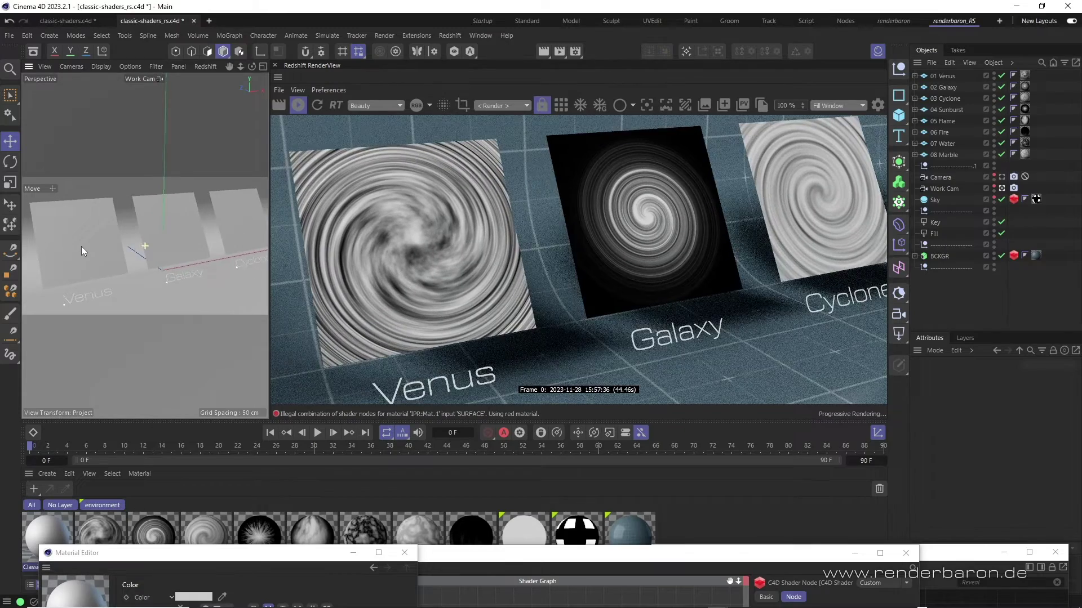
middle_drag(81, 246, 44, 259)
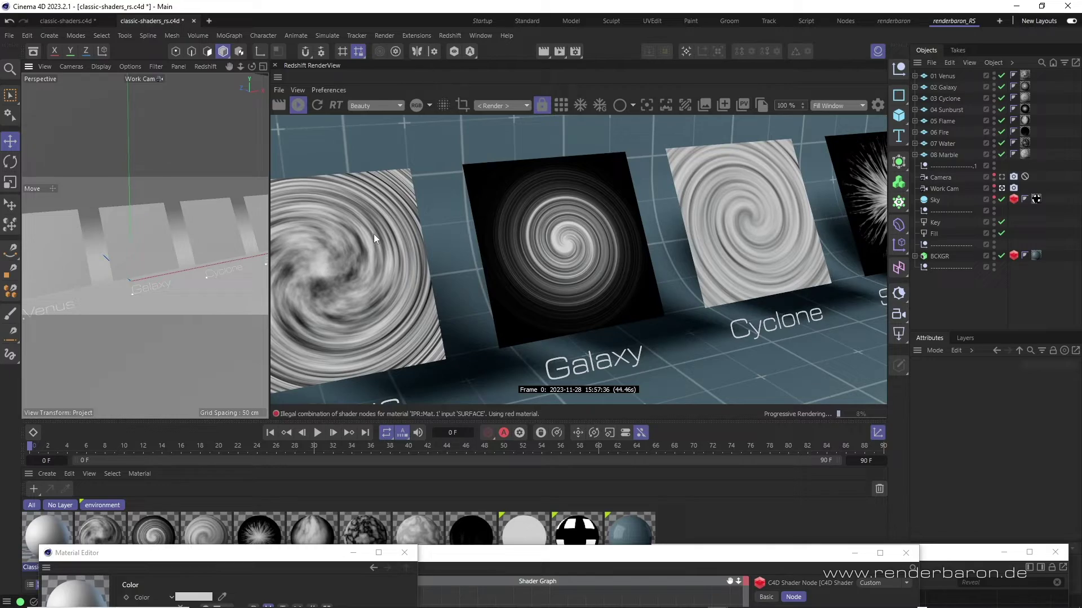
middle_drag(256, 218, 131, 226)
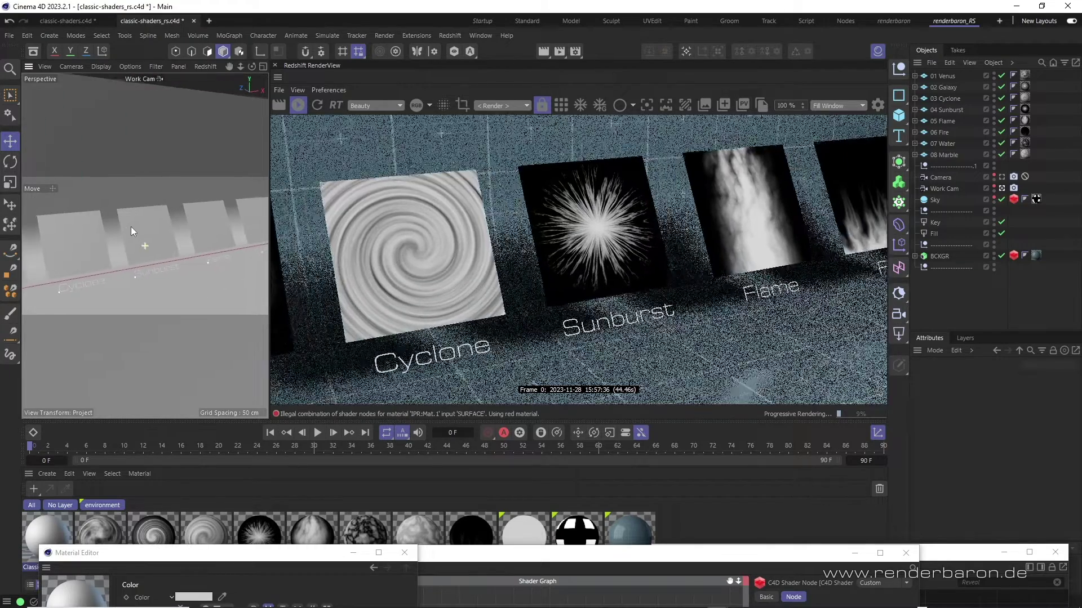
scroll(157, 234, up, 2)
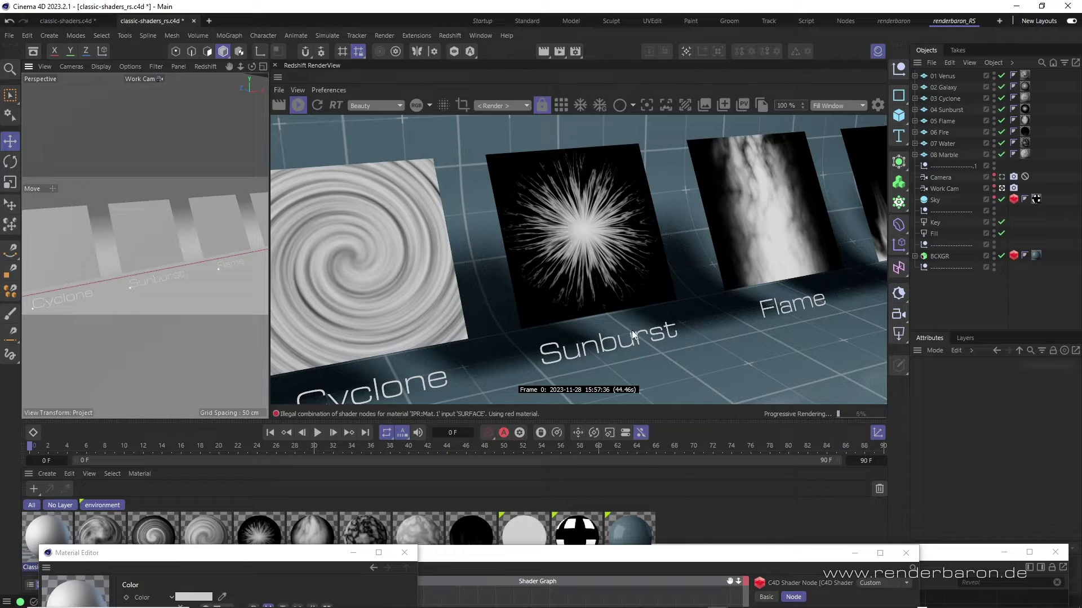
middle_drag(218, 231, 117, 247)
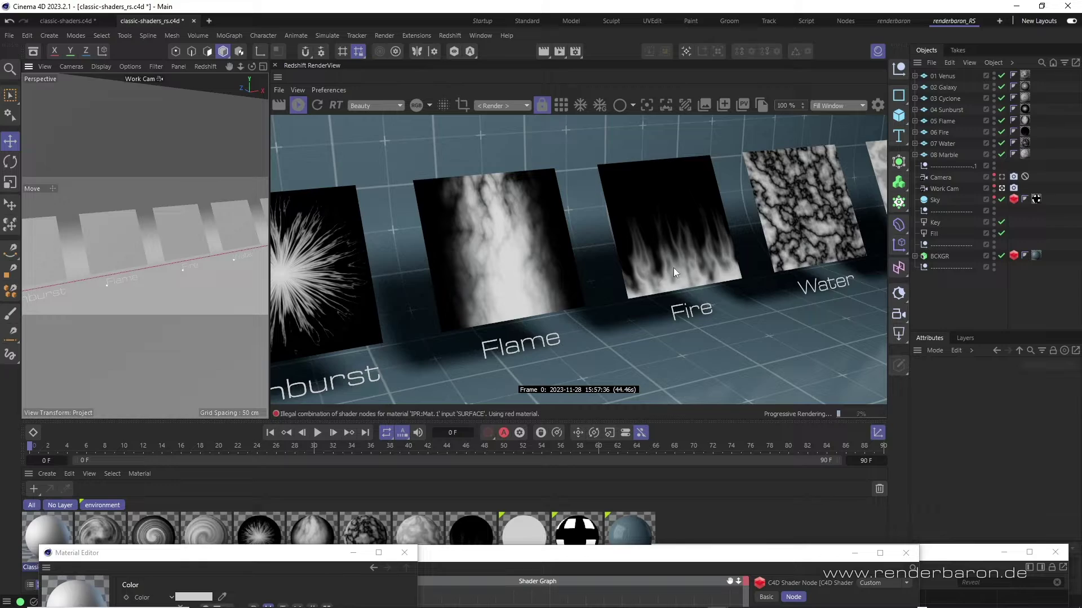
middle_drag(218, 232, 138, 241)
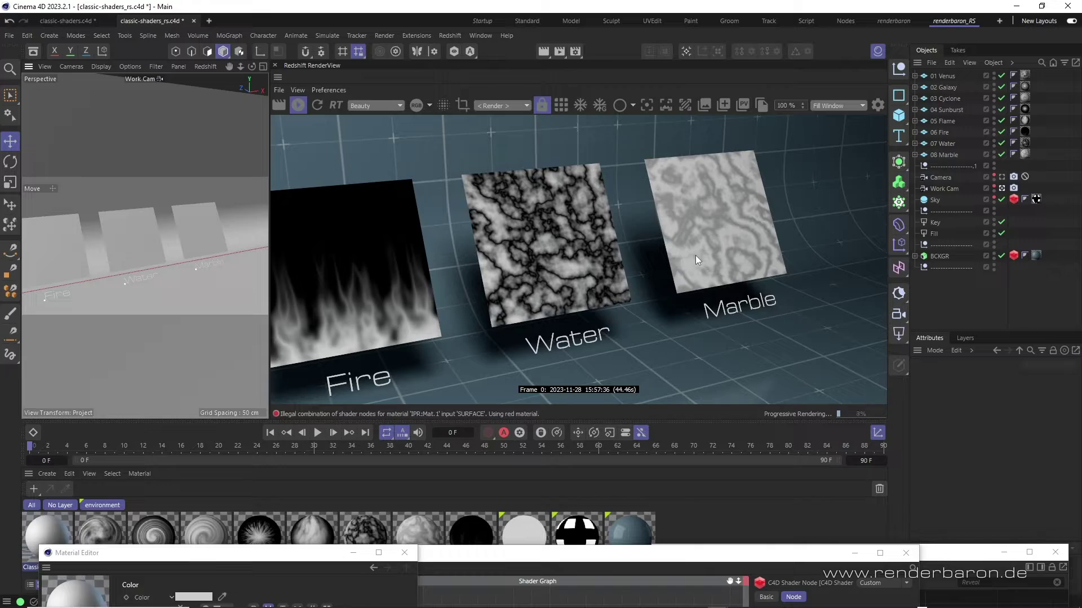
middle_drag(188, 227, 265, 219)
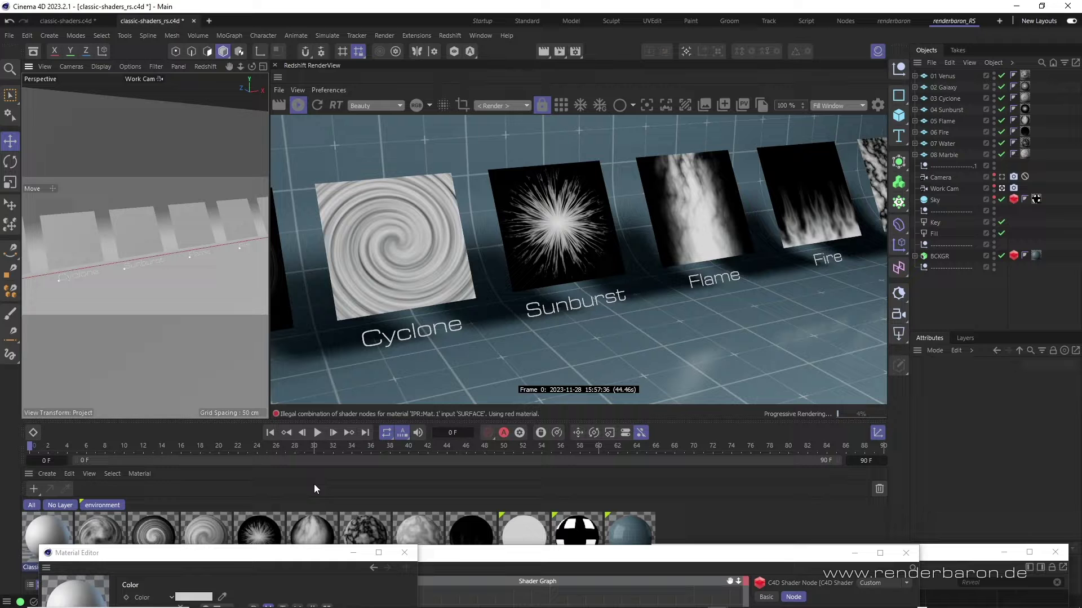
Step: Raise the 02 Galaxy shader graph window and nudge its C4D Shader node slightly
drag(460, 556, 451, 233)
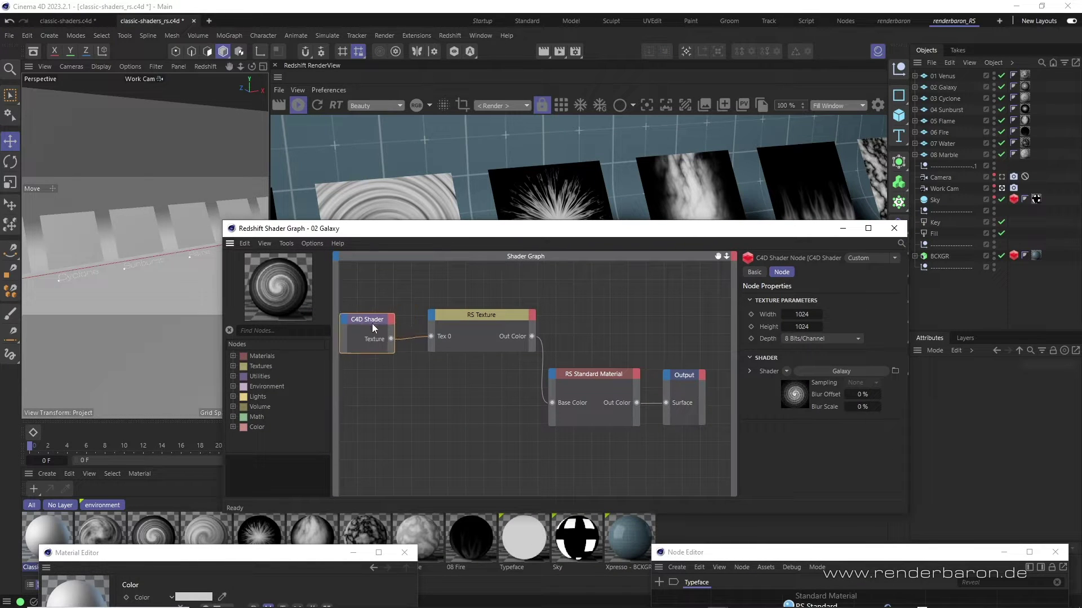
drag(372, 323, 392, 320)
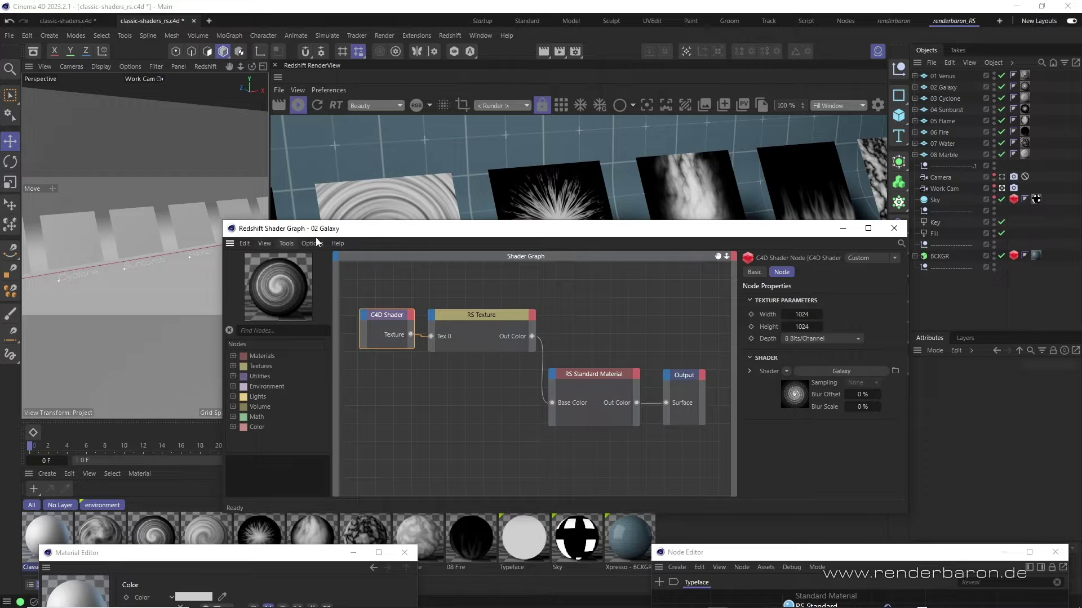
drag(389, 230, 369, 228)
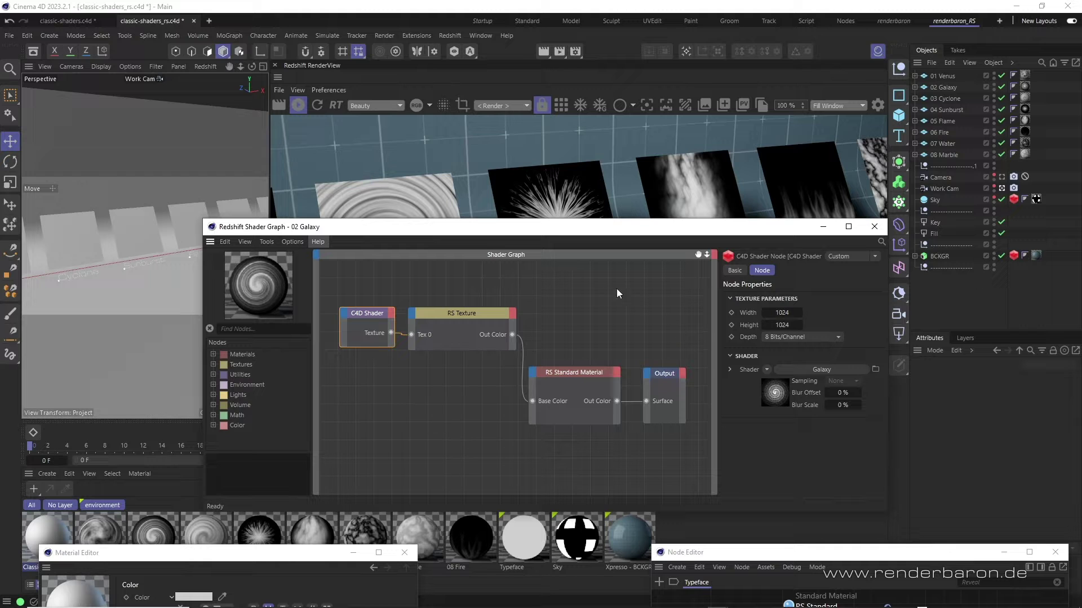
Step: Briefly bring up the Typeface material's Node Editor, lower it again, and reposition the graph window
drag(728, 558, 687, 238)
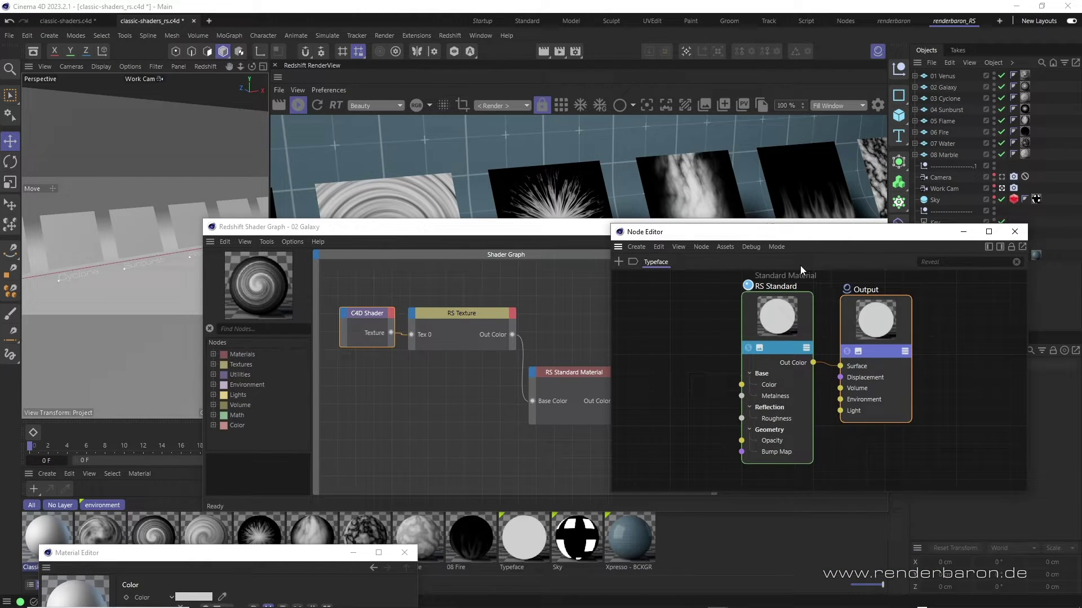
drag(770, 239, 772, 607)
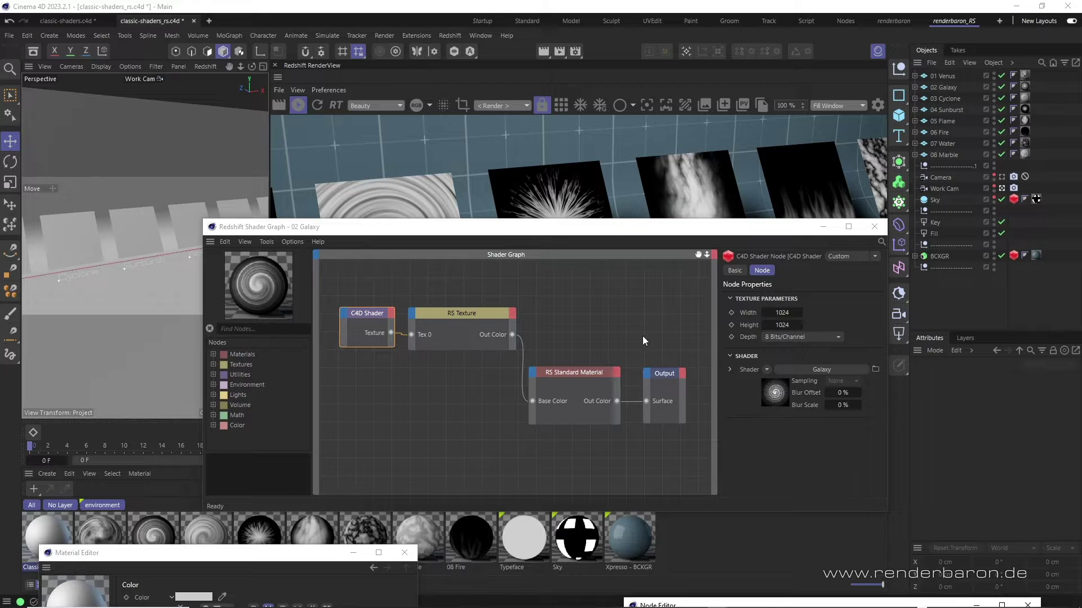
drag(562, 235, 570, 197)
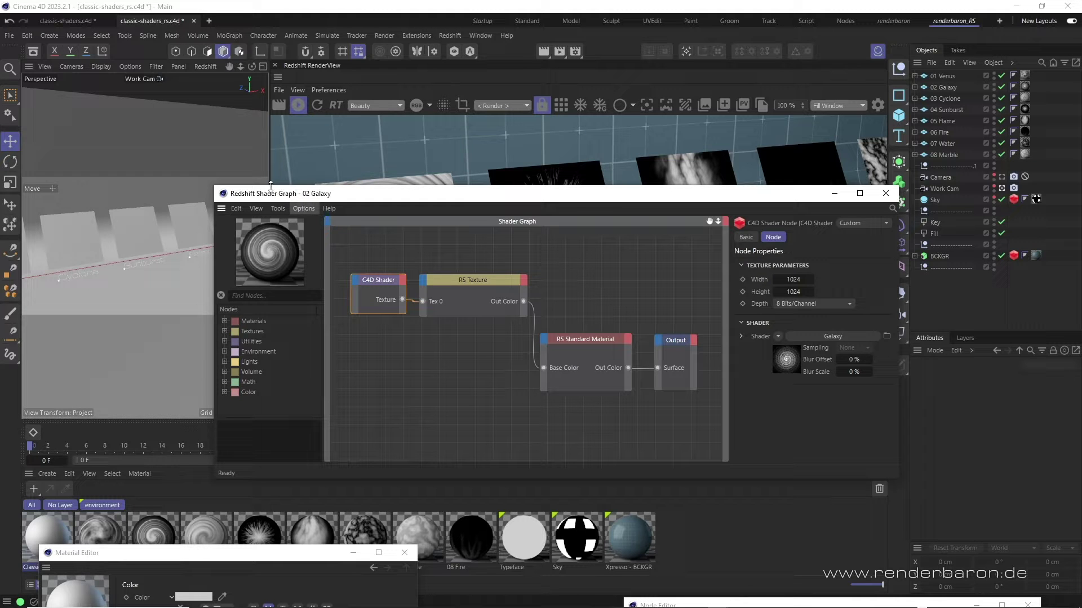
click(27, 35)
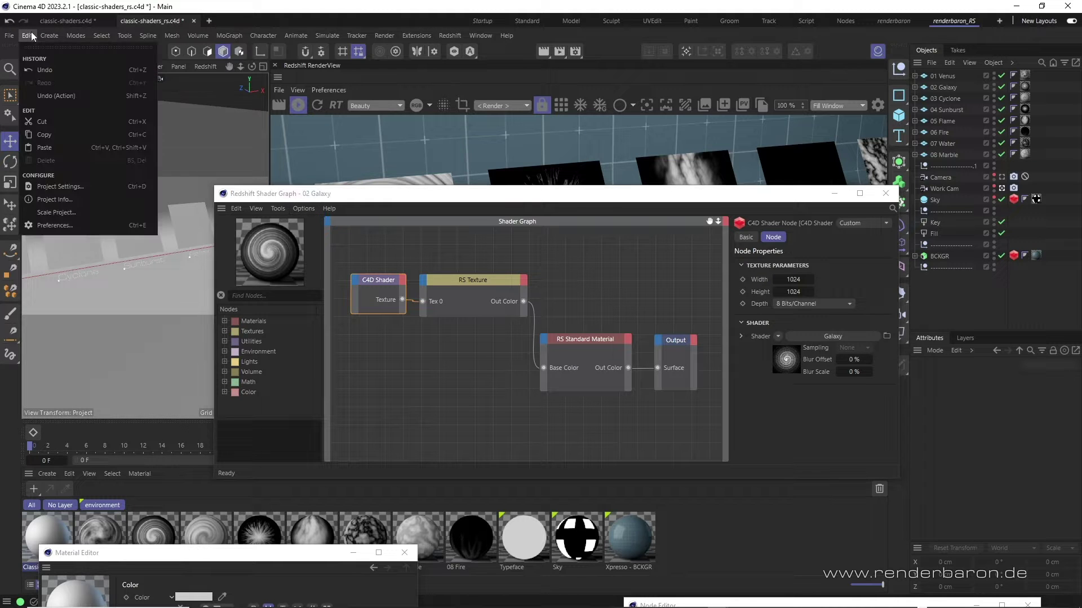
click(62, 228)
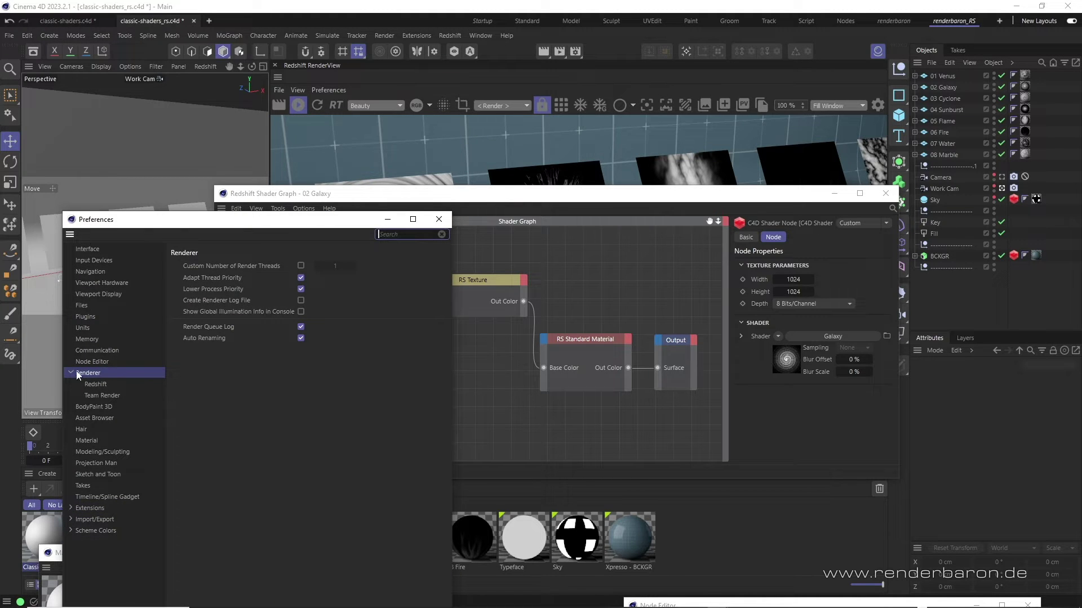
click(107, 385)
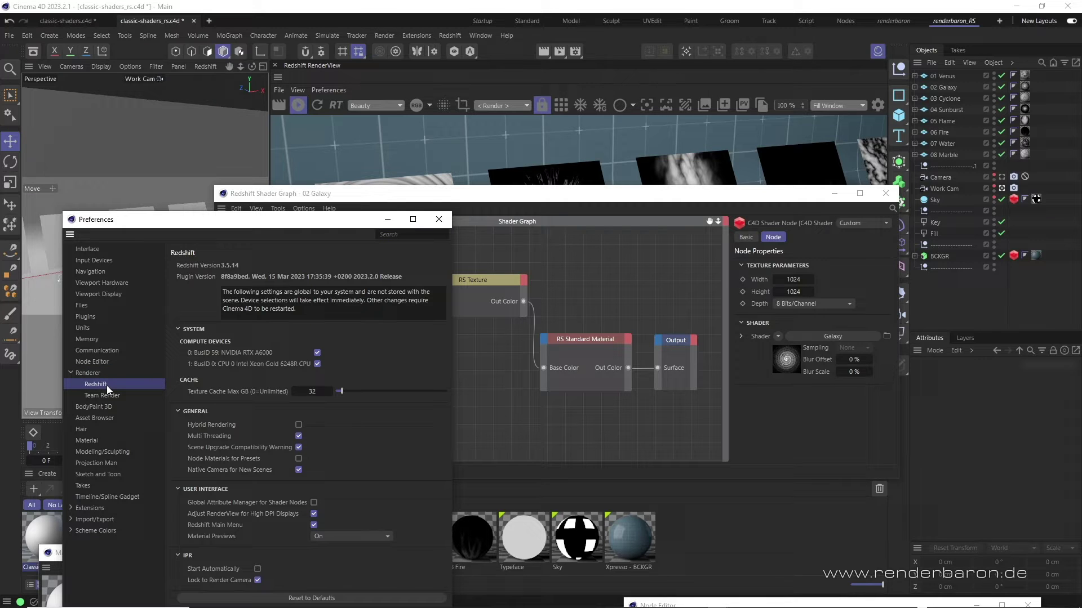
click(224, 458)
click(439, 220)
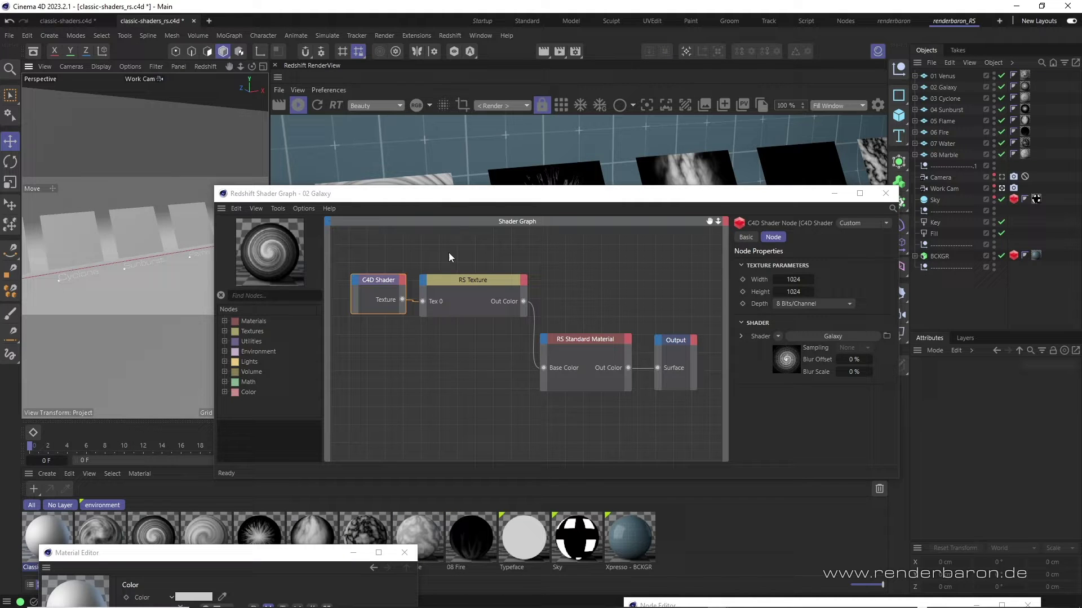
drag(476, 196, 444, 199)
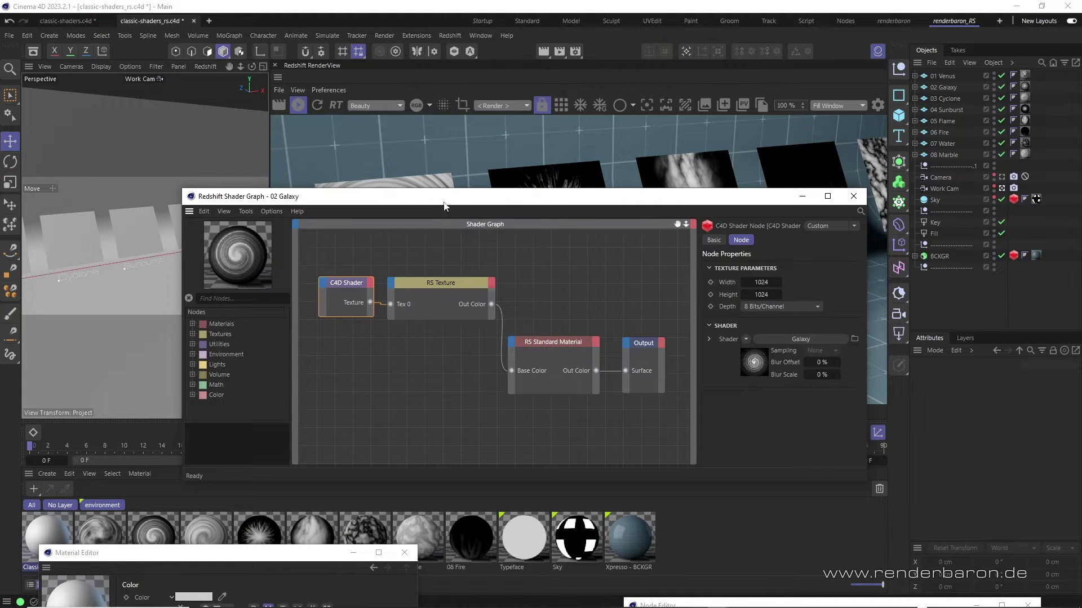
click(28, 35)
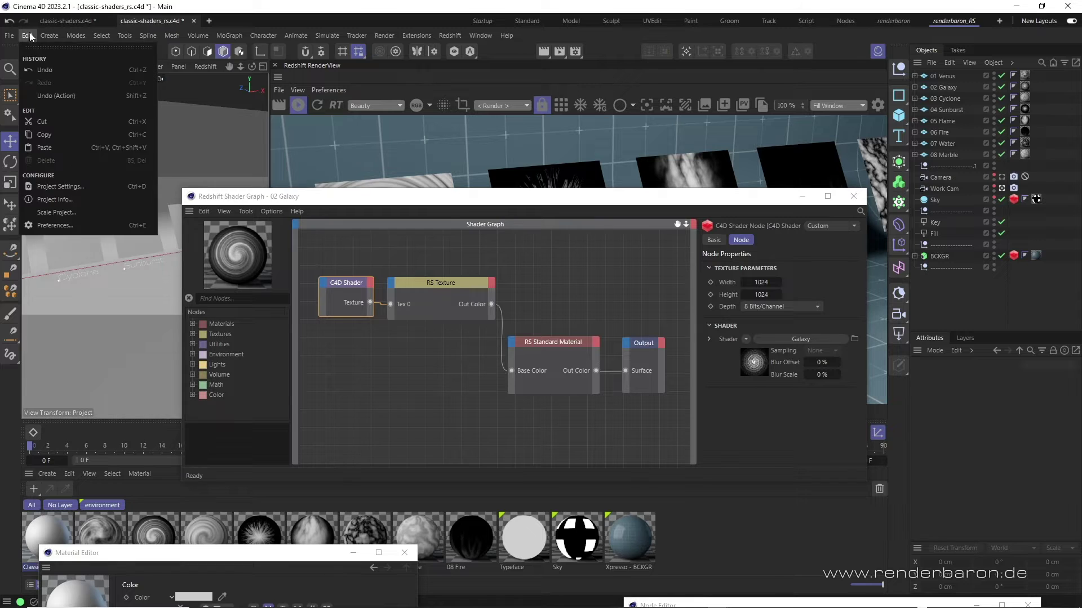
click(80, 224)
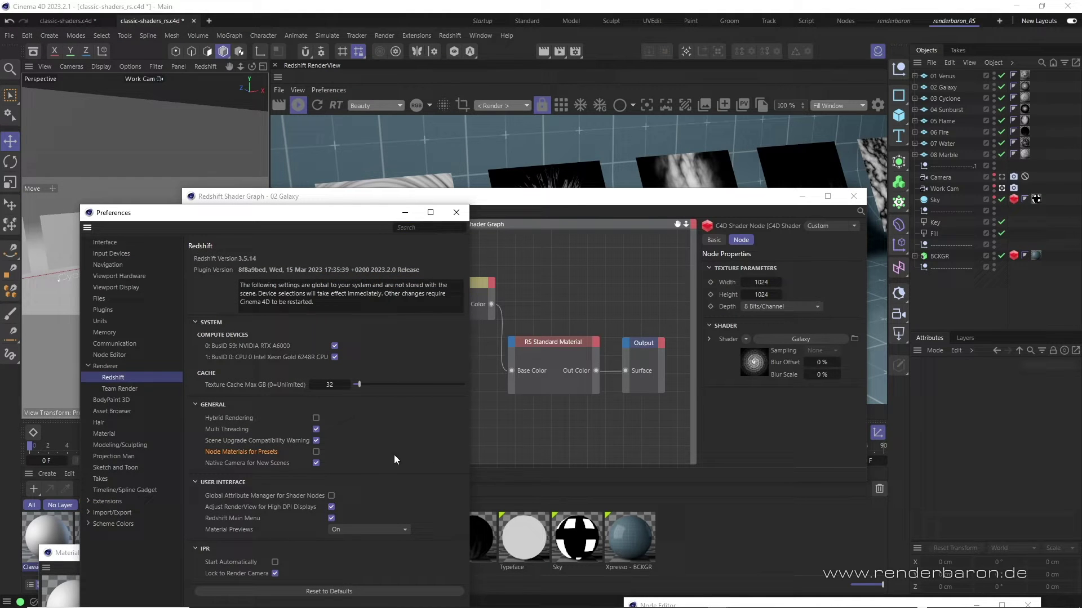
click(458, 213)
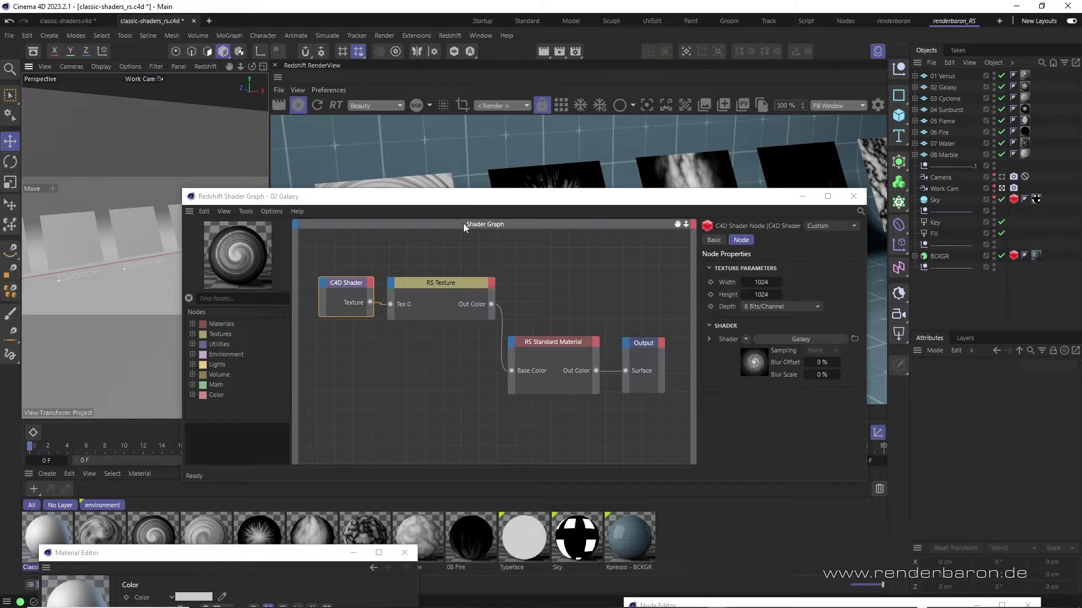
Step: Search Find Nodes for 'c4d' and check the C4D Shader's Shader list, keeping Galaxy
drag(489, 198, 497, 199)
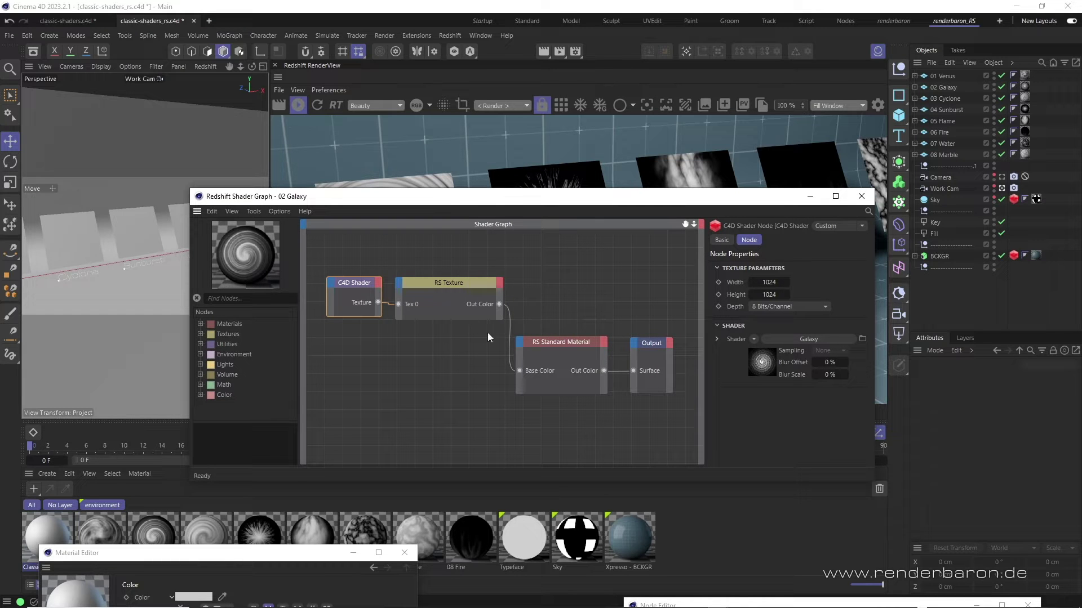
click(248, 298)
text(c4d)
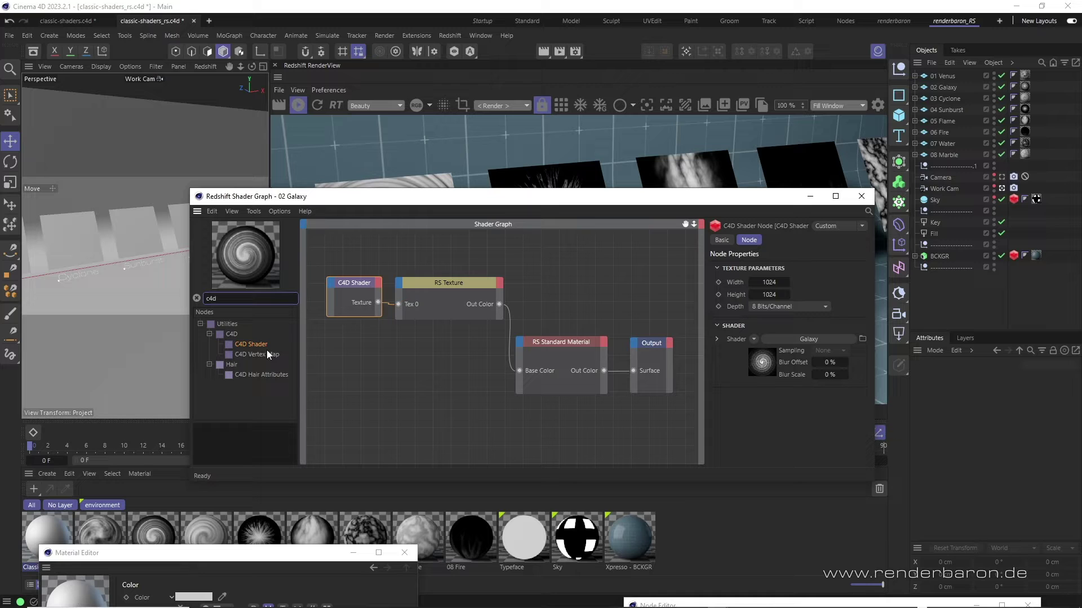
click(356, 287)
click(754, 339)
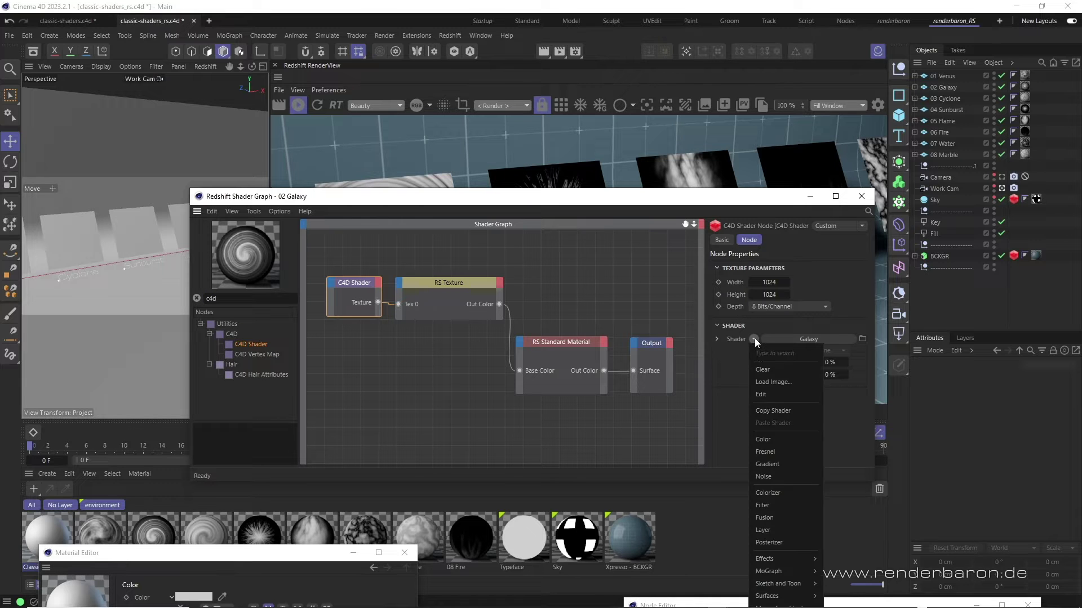
mouse_move(784, 596)
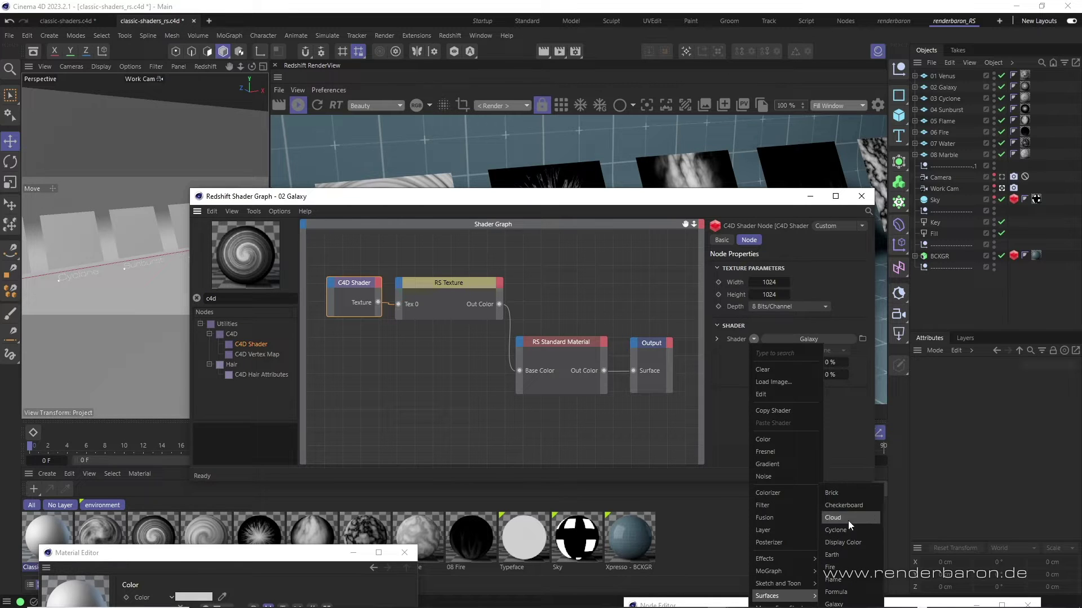
click(853, 455)
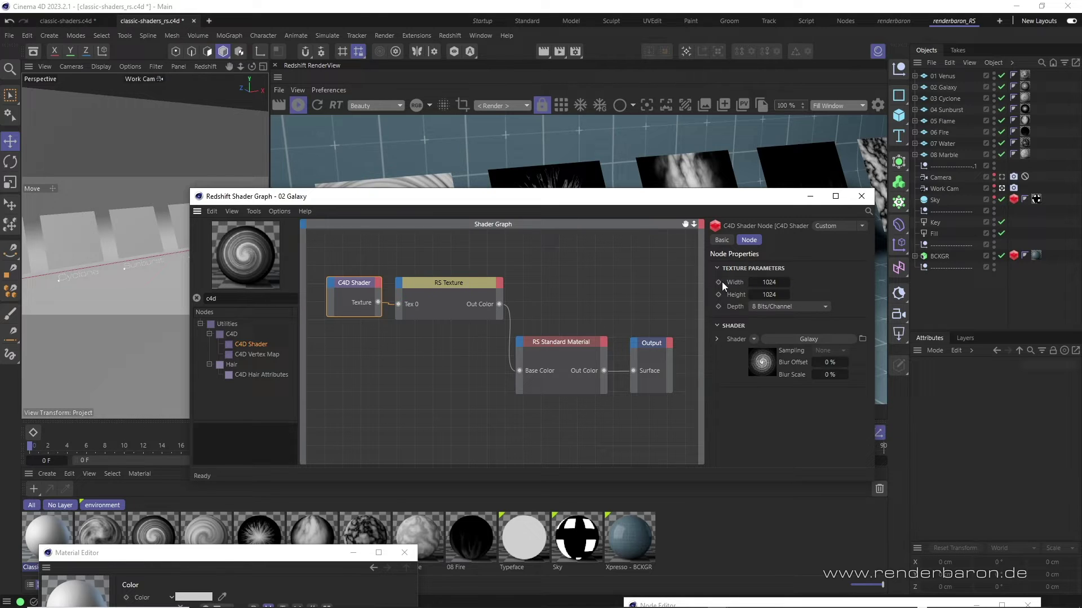
Step: Rearrange the RS Texture and C4D Shader nodes, moving the C4D Shader higher, and reopen its shader list
click(474, 286)
drag(472, 288, 473, 291)
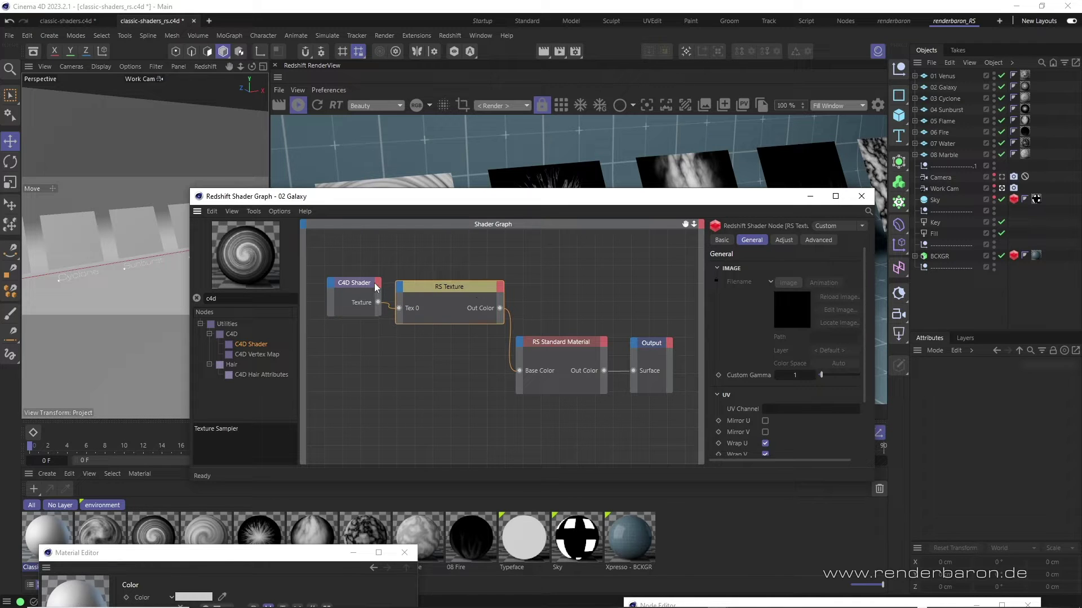
click(364, 287)
drag(363, 288, 364, 291)
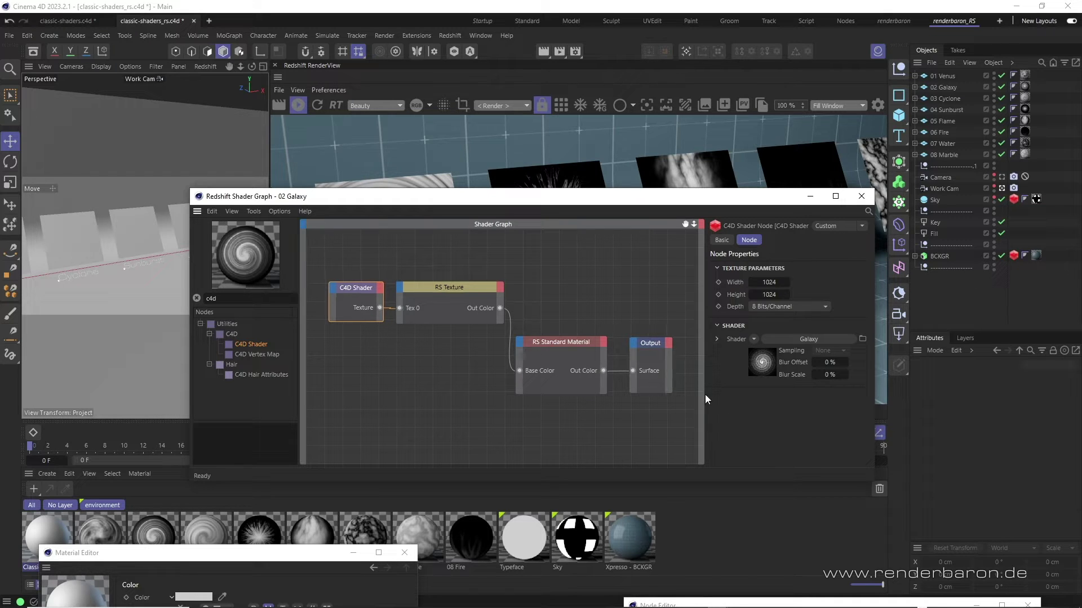
drag(359, 296, 356, 272)
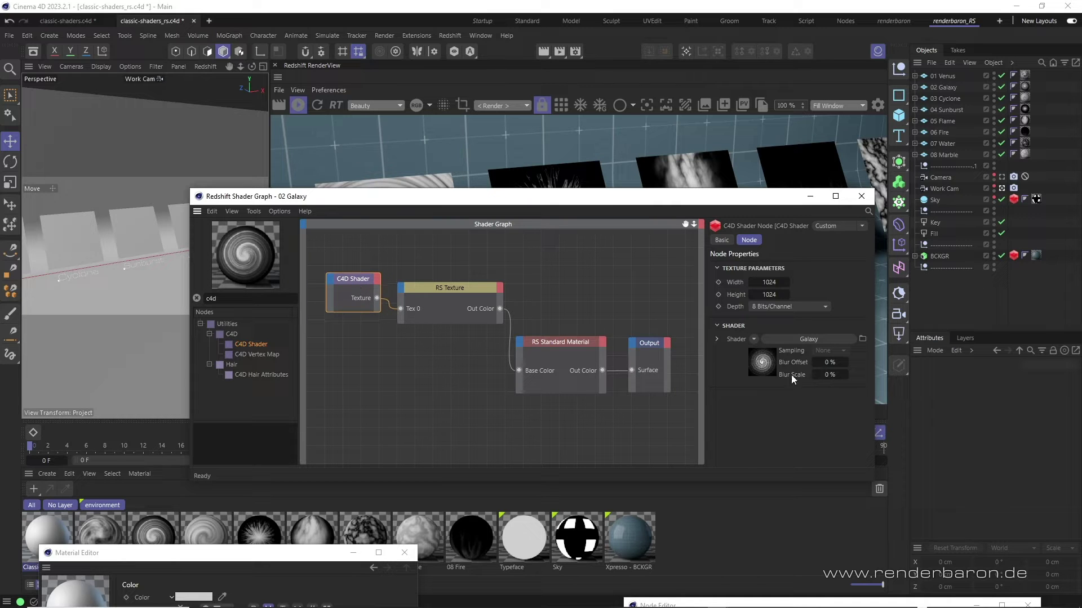
click(753, 339)
mouse_move(783, 596)
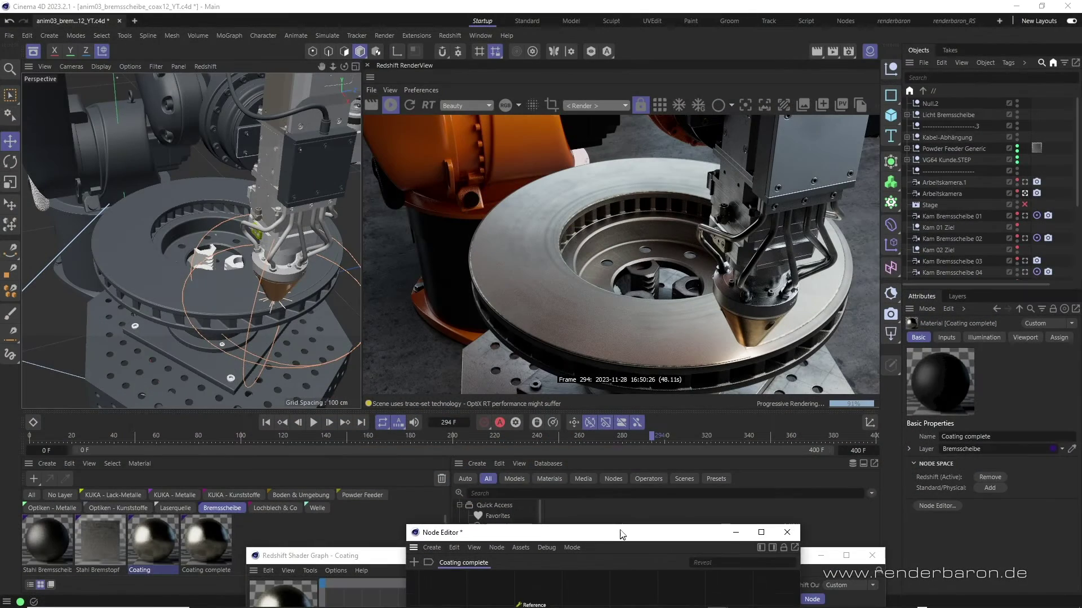
Step: Raise the Coating complete Node Editor and zoom into its graph
drag(623, 529, 628, 168)
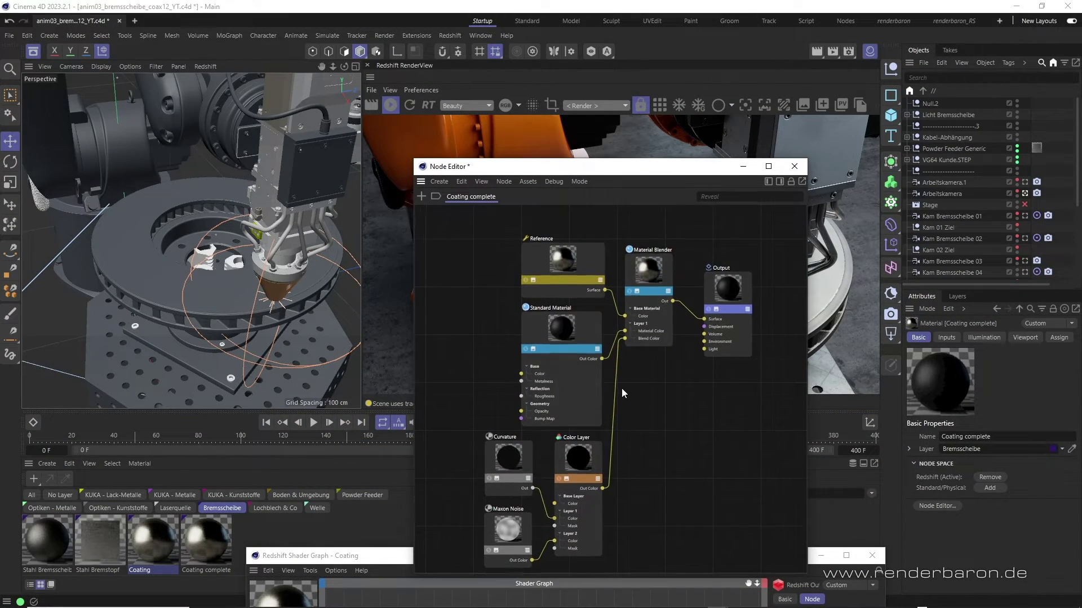
scroll(620, 388, up, 1)
middle_drag(620, 393, 614, 383)
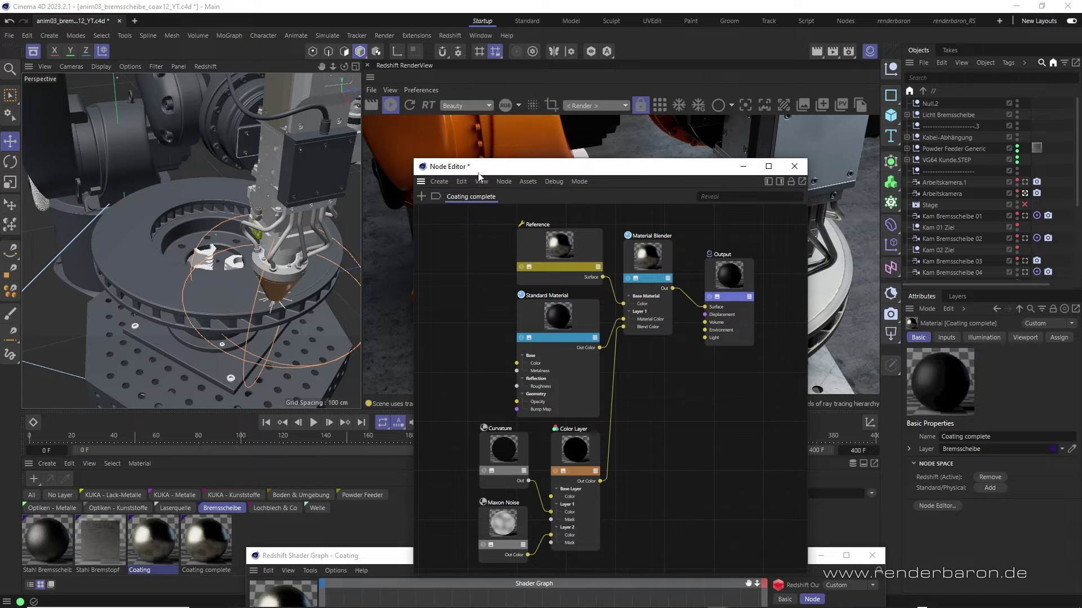
scroll(560, 248, up, 3)
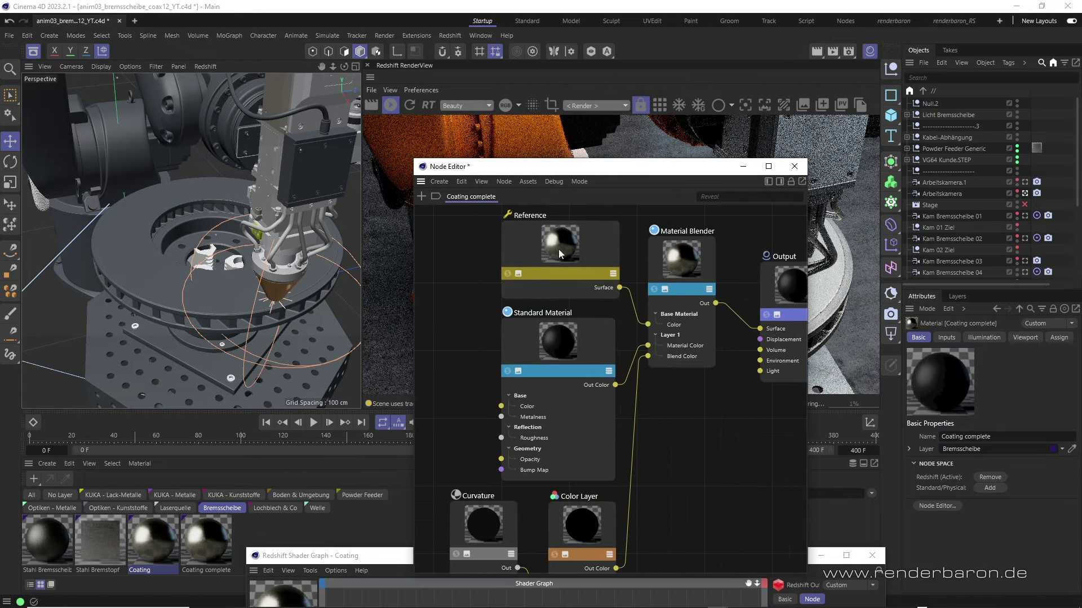
Step: Select the Reference node to show Material: Coating, then bring the Coating shader graph forward
click(544, 260)
drag(544, 261, 536, 251)
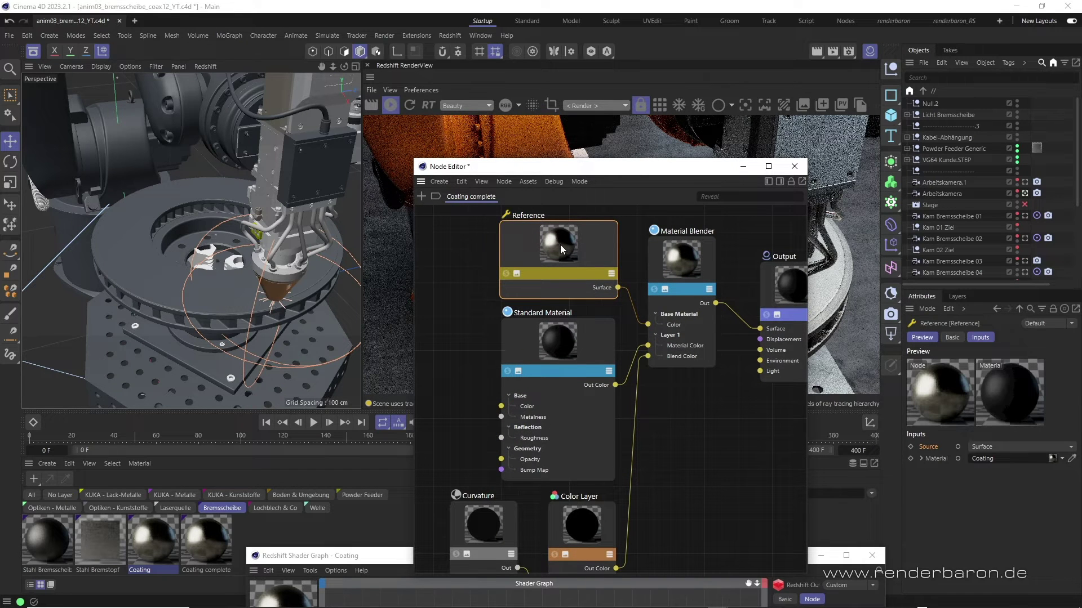
drag(148, 540, 980, 459)
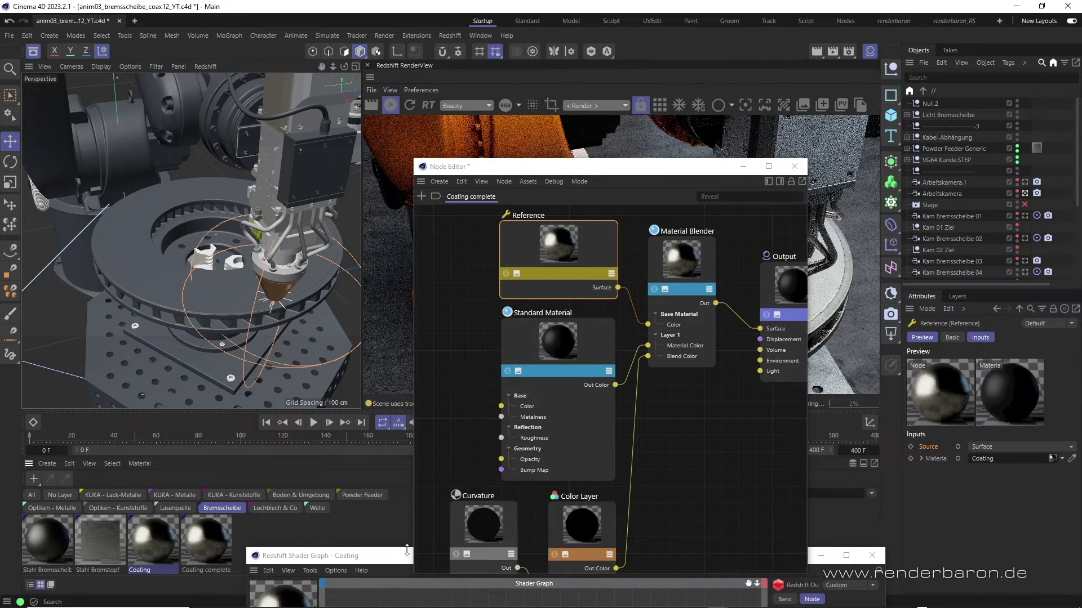
drag(388, 562, 387, 346)
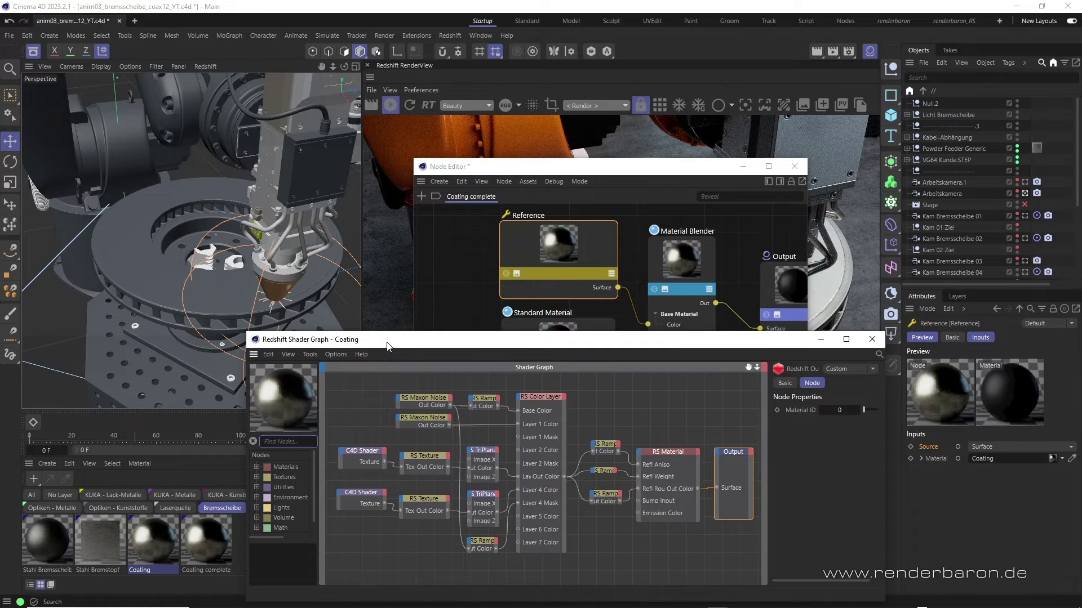
Step: Keep the Reference node's Source on Surface, then lower both editor windows to reveal the render
click(998, 445)
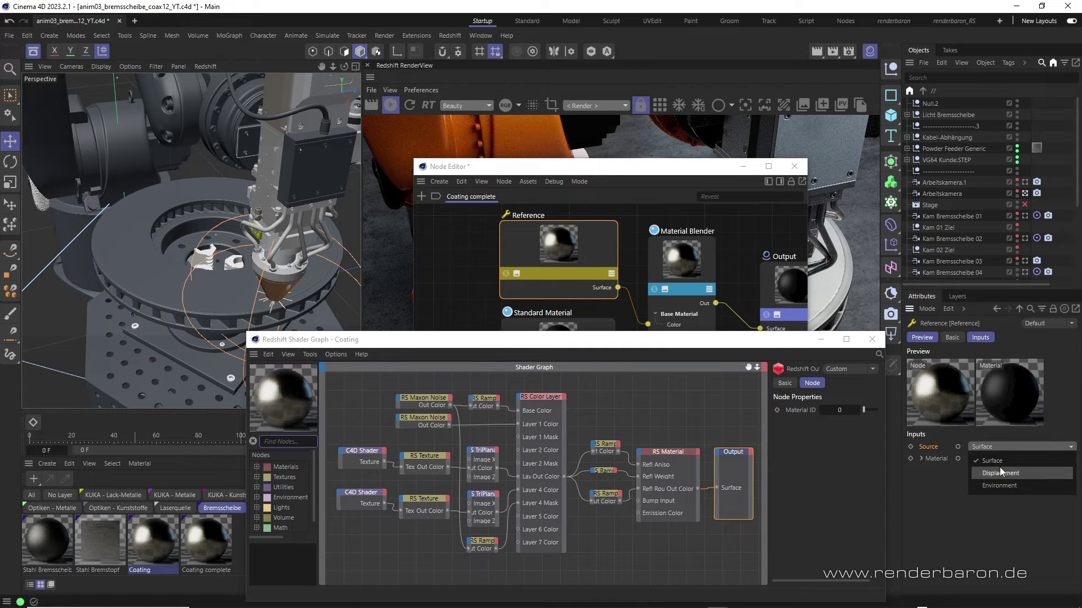
click(1003, 461)
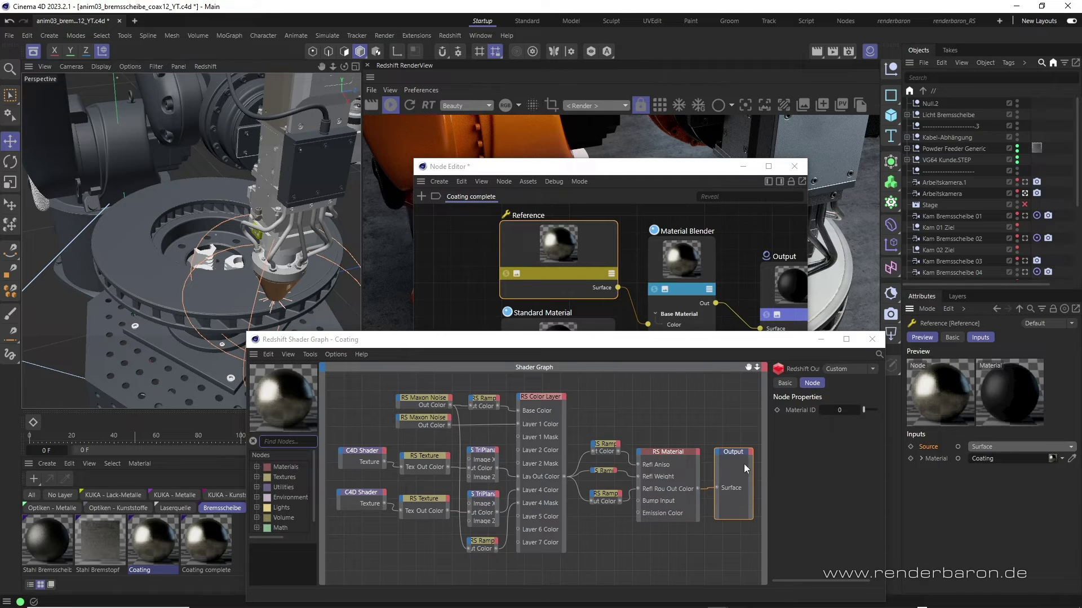
click(984, 448)
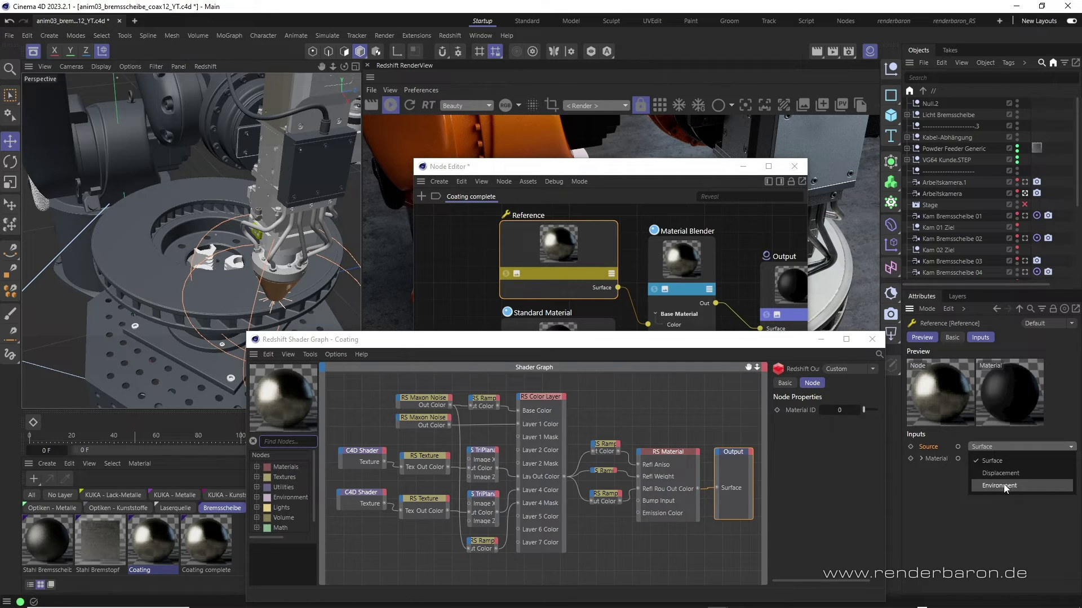
click(1053, 462)
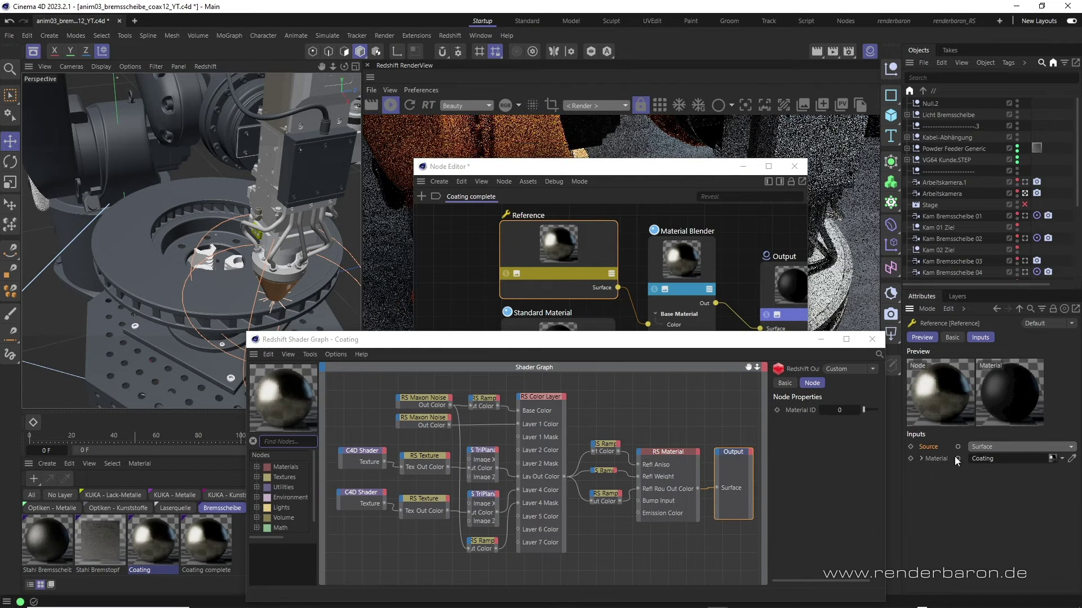
drag(689, 348, 682, 583)
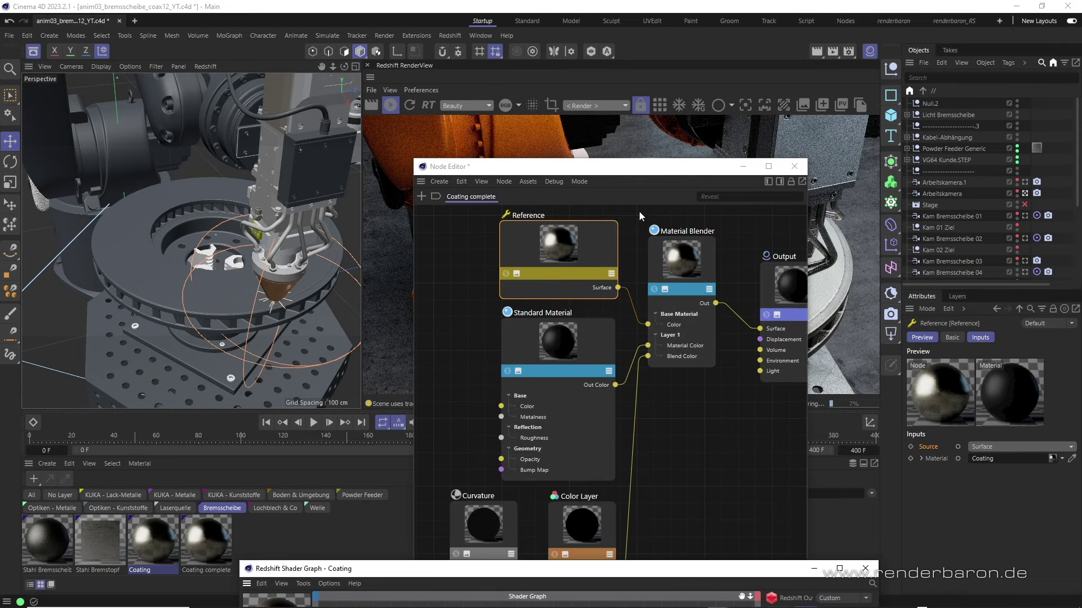
drag(635, 174, 671, 490)
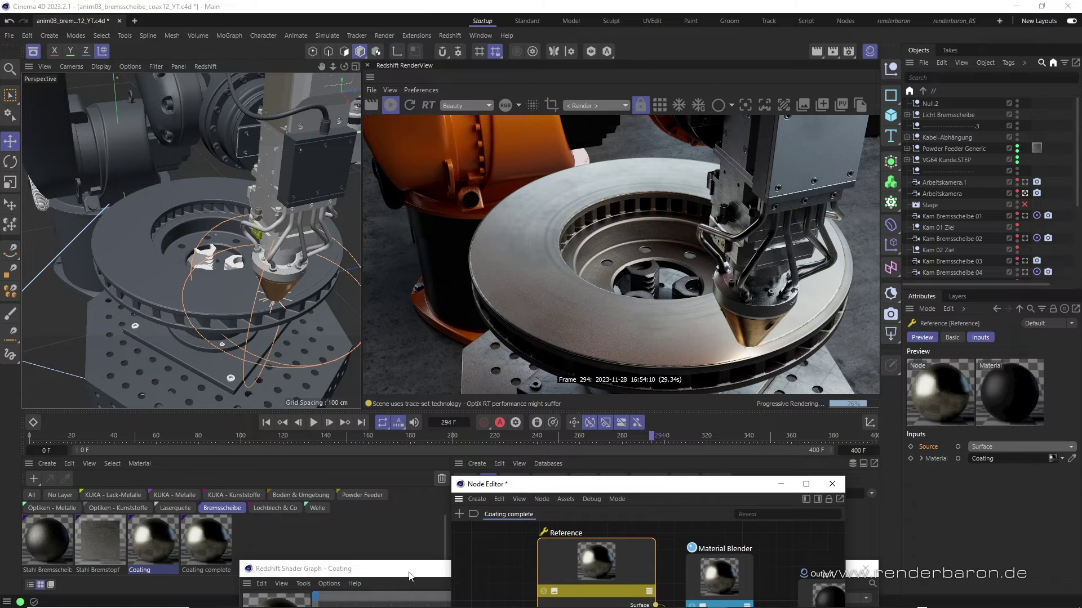
Step: View the Coating C4D Shader's 2048×2048 Galaxy settings, then move that graph aside and raise the full Node Editor
drag(407, 575, 291, 220)
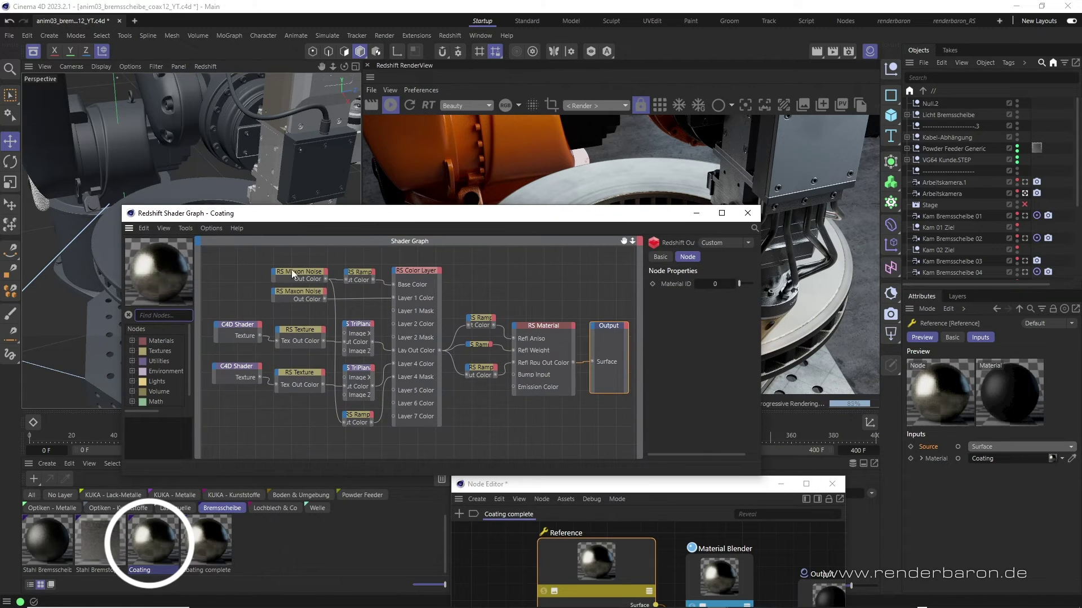
click(242, 329)
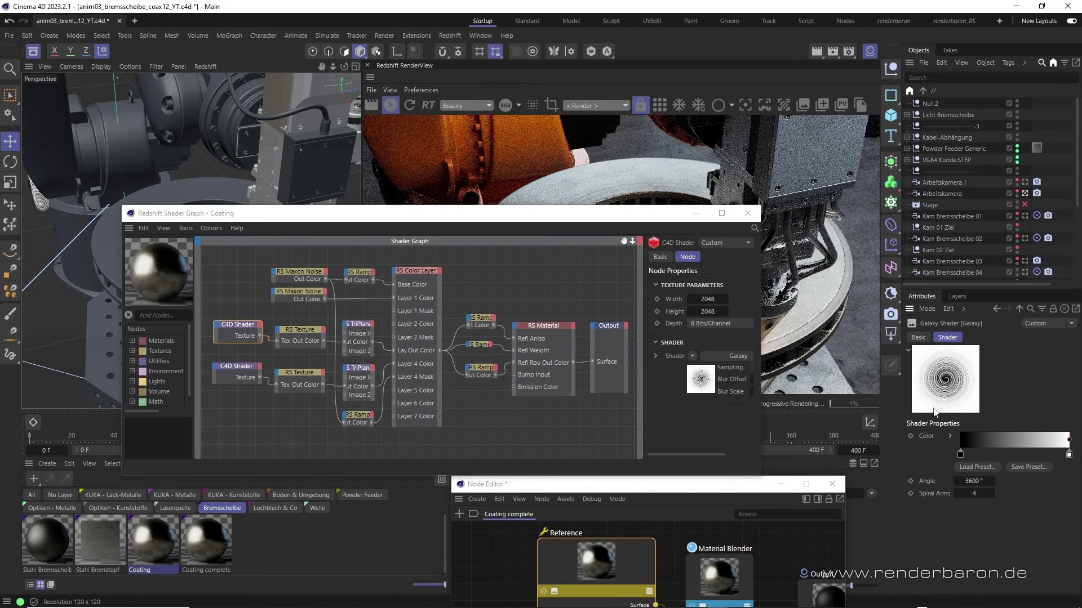
drag(629, 217, 502, 333)
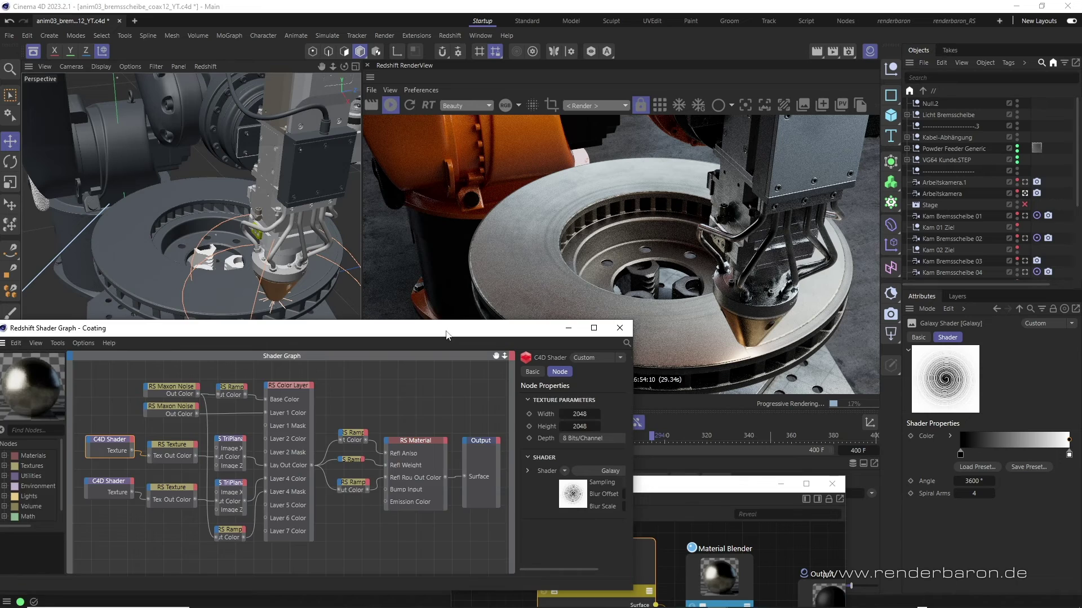
drag(447, 335, 532, 607)
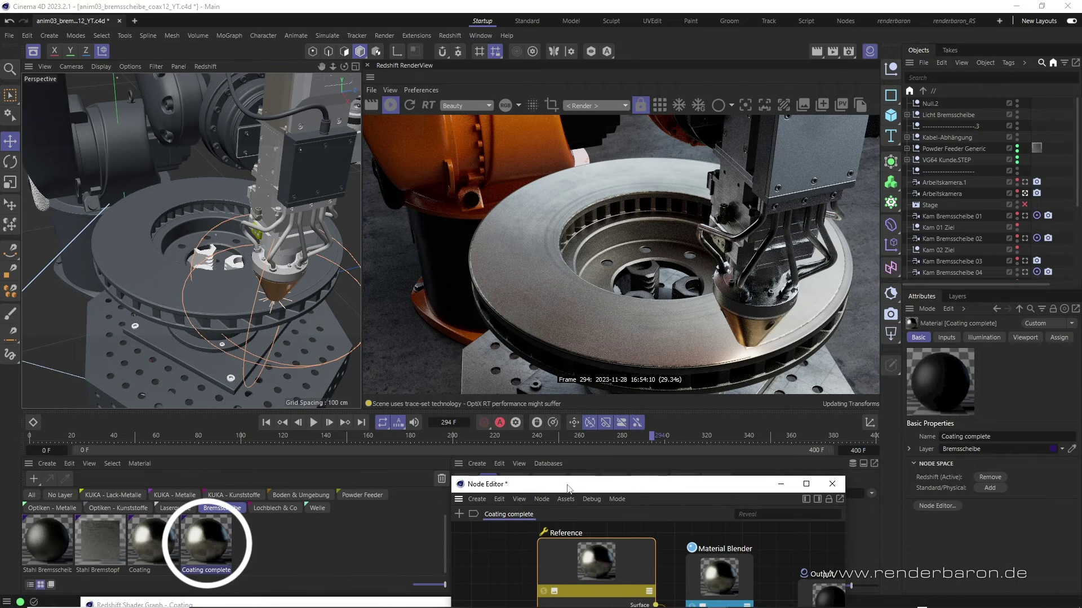
drag(568, 487, 462, 164)
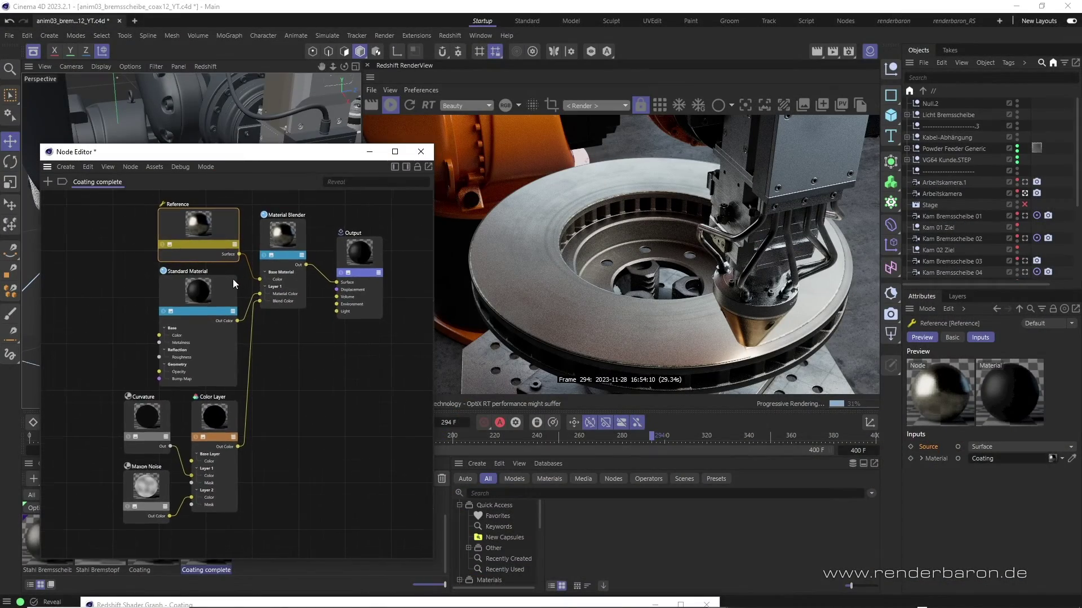
Step: Drag the Coating complete Node Editor window up against the left edge of the screen
drag(245, 151, 205, 112)
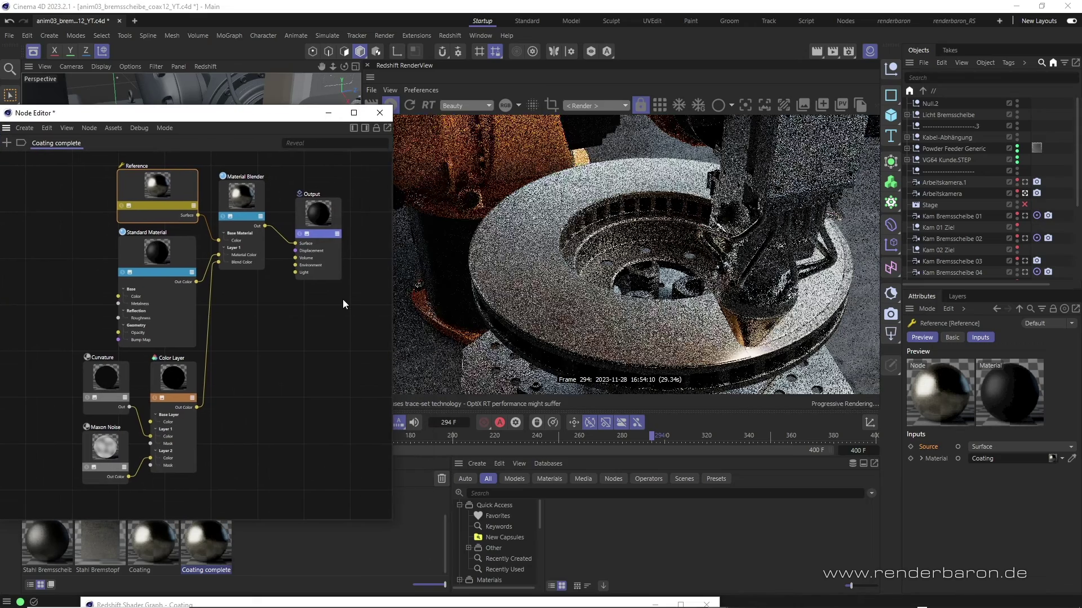